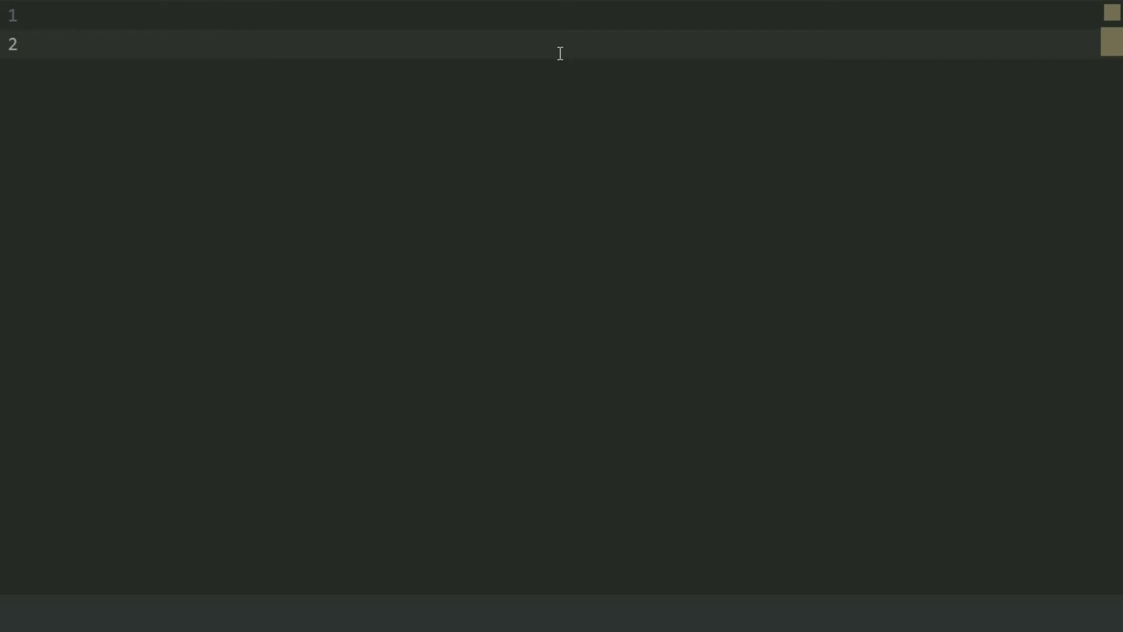
{"action": "type", "text": "number = "}
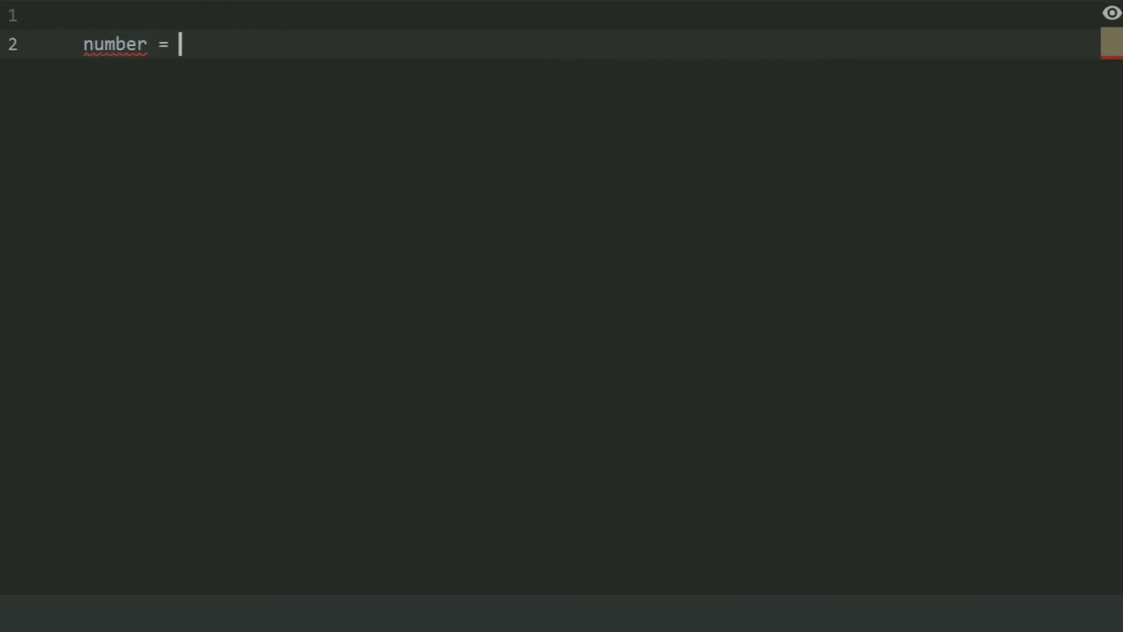
{"action": "type", "text": "int"}
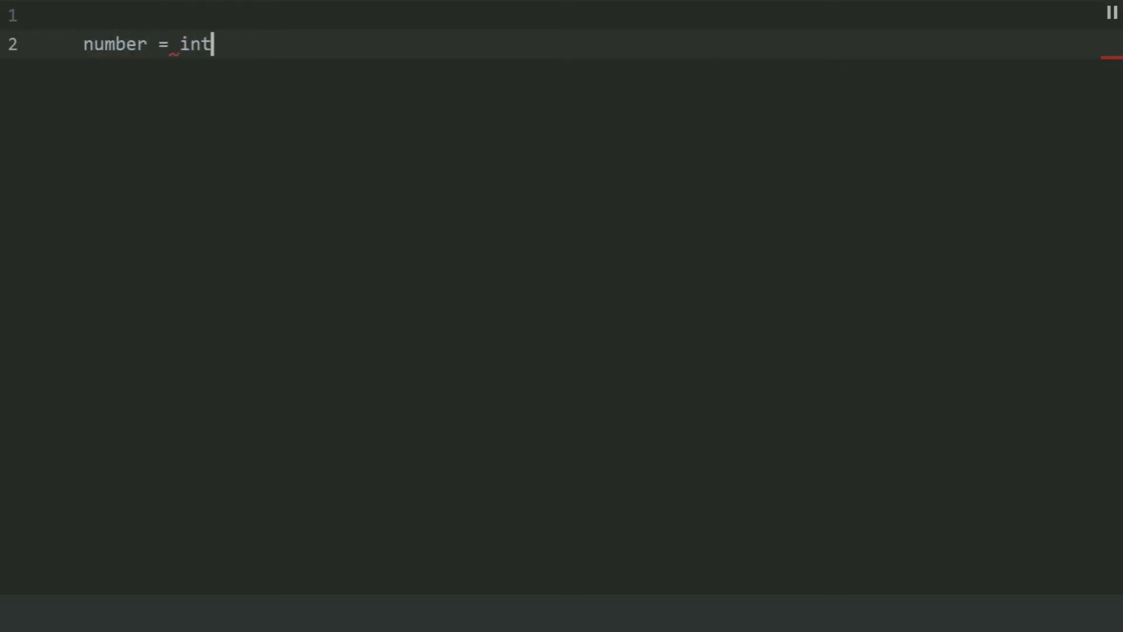
{"action": "type", "text": "9"}
Step: Complete line 2 as number = int(input("Enter the starting number of organisms: ")) and start line 3
{"action": "key", "text": "BackSpace"}
{"action": "type", "text": "(in"}
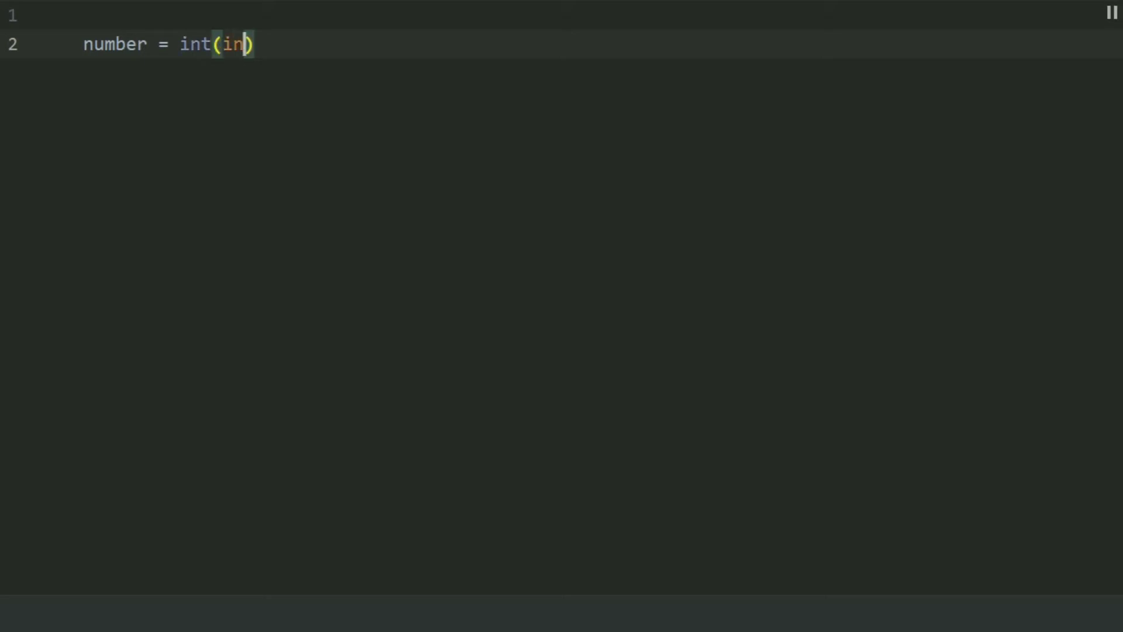
{"action": "type", "text": "put("}
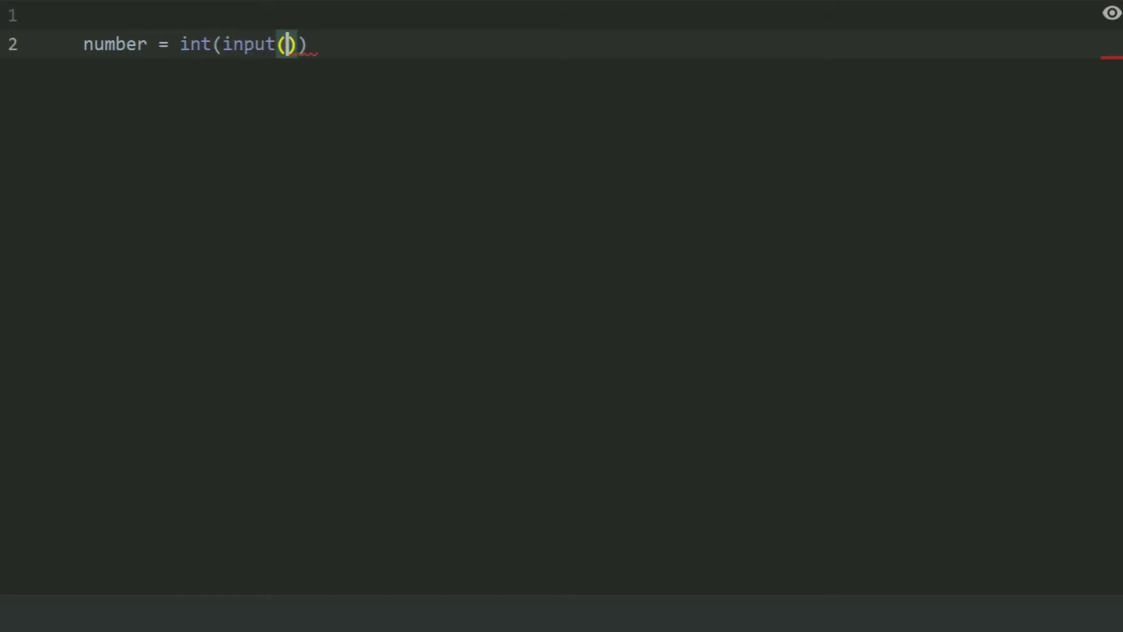
{"action": "type", "text": "\""}
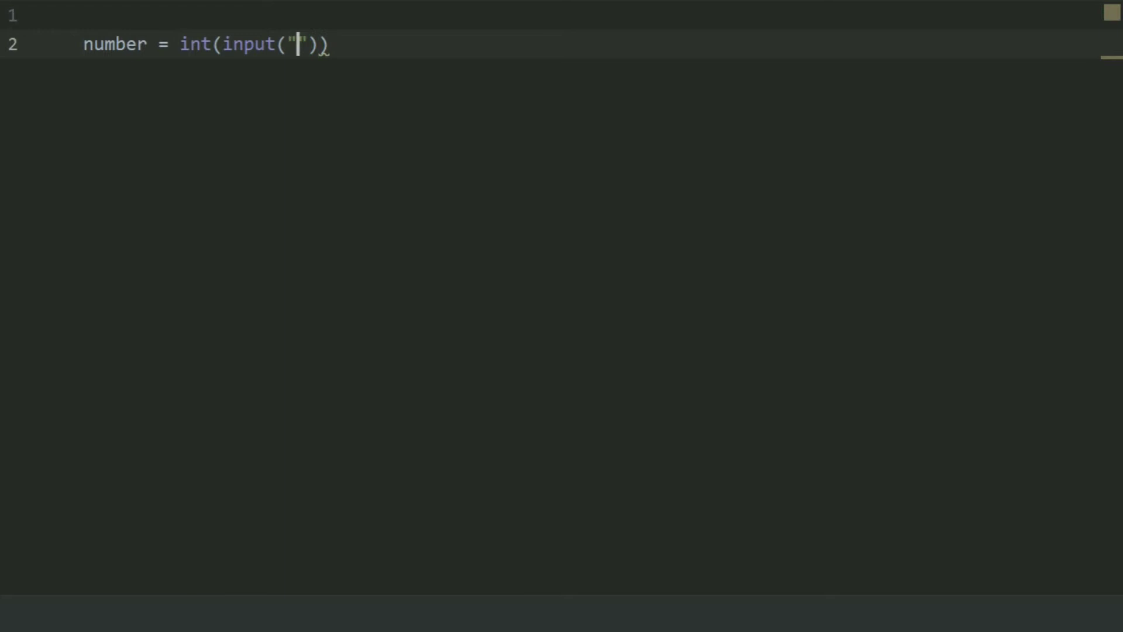
{"action": "type", "text": "Enter the "}
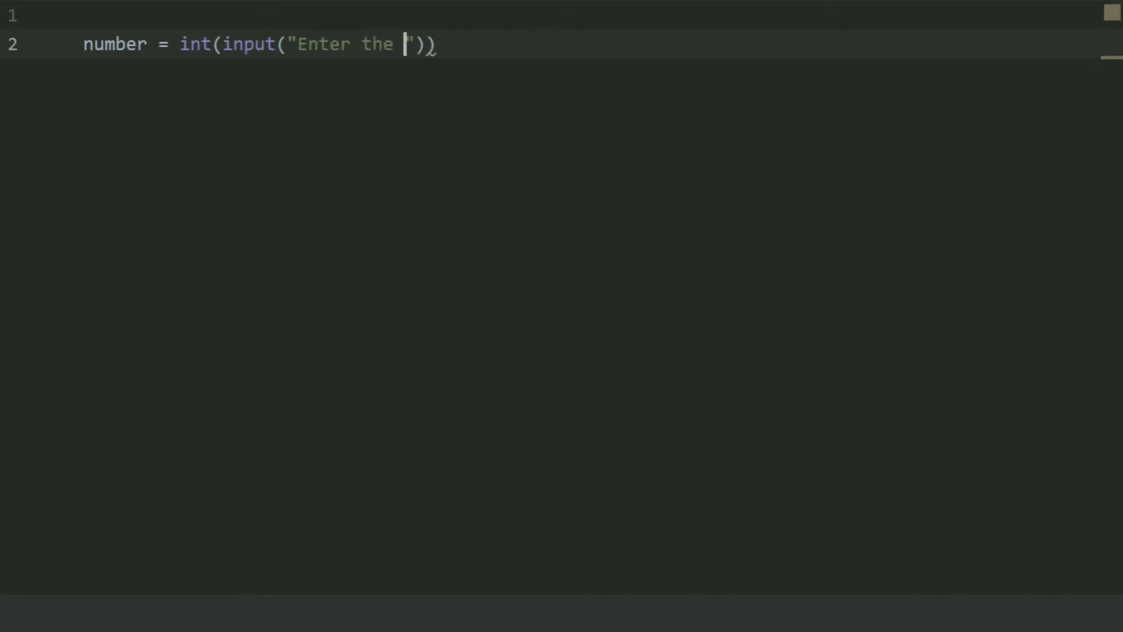
{"action": "type", "text": "starting n"}
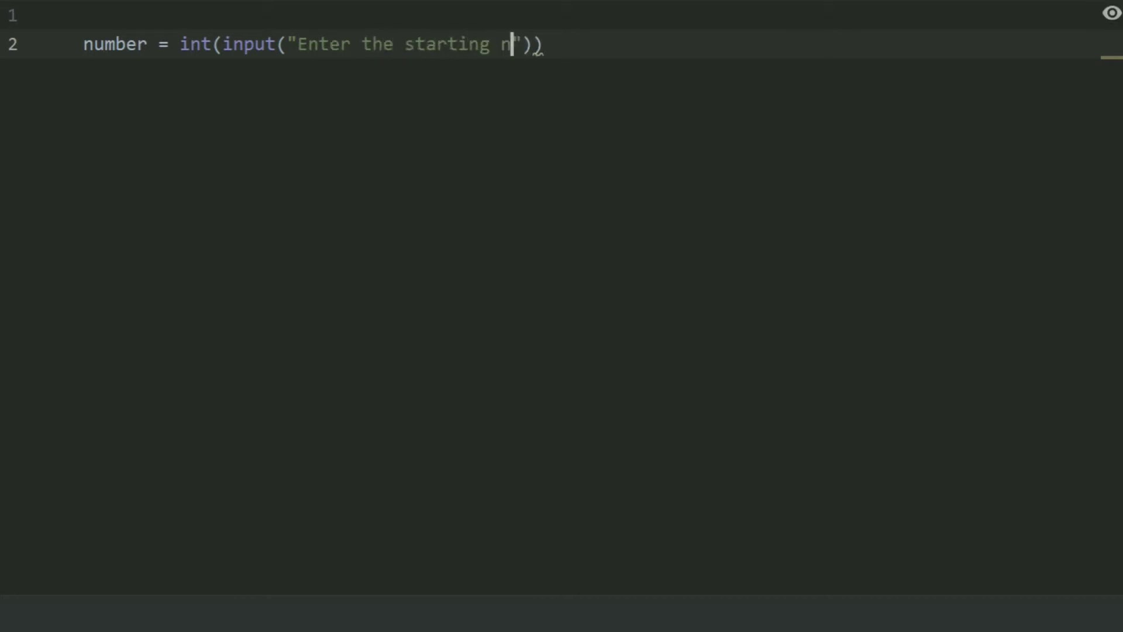
{"action": "type", "text": "umber of o"}
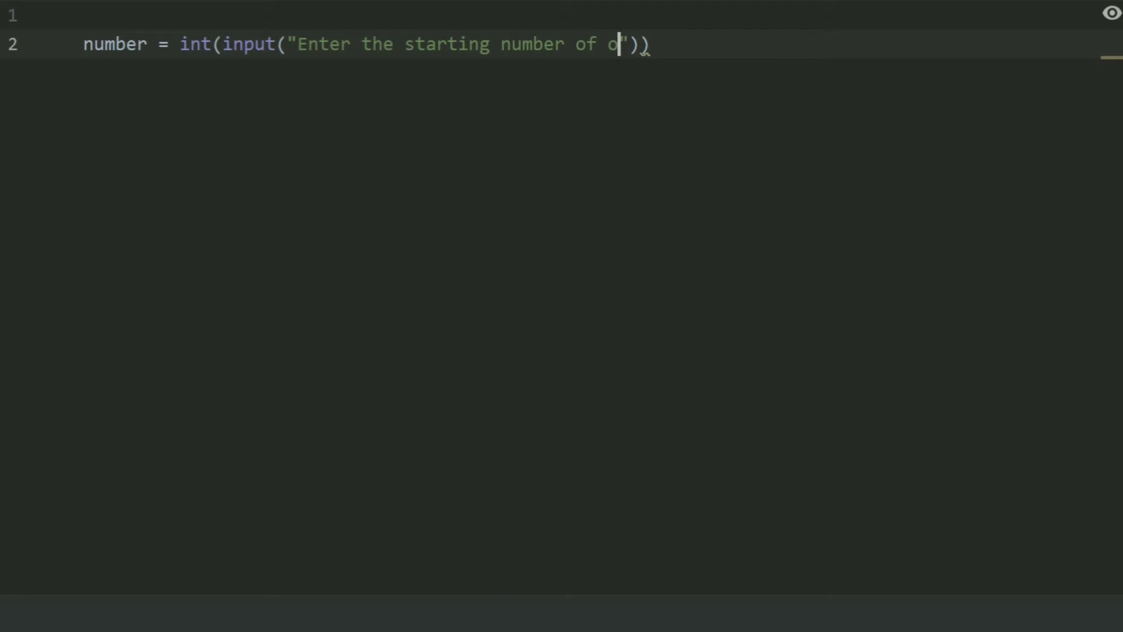
{"action": "type", "text": "rganism"}
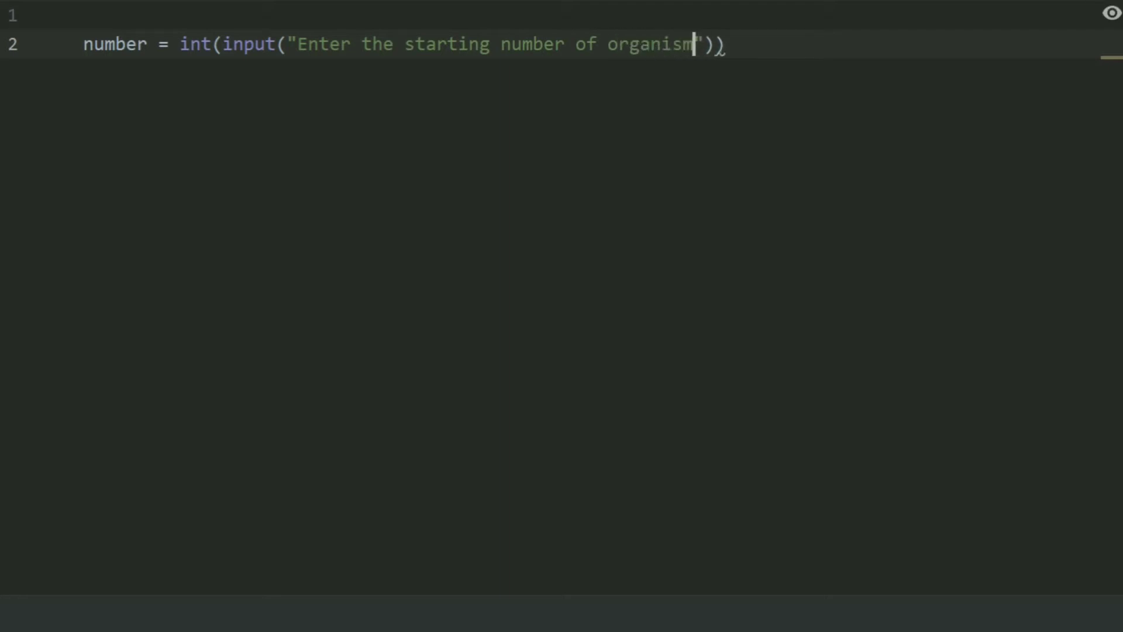
{"action": "type", "text": "s:"}
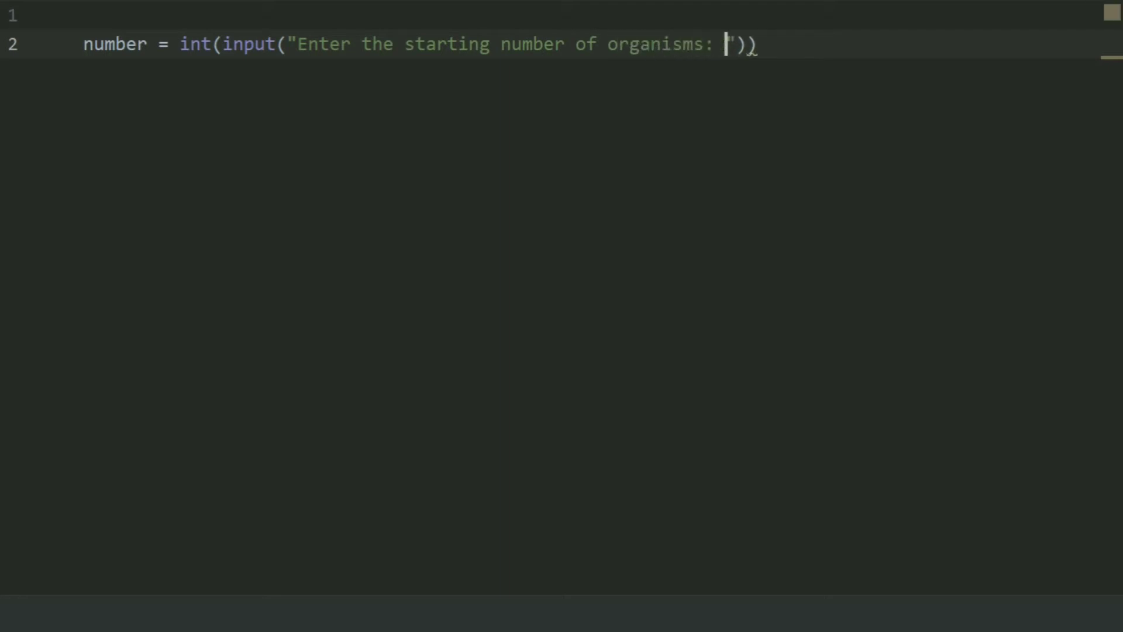
{"action": "key", "text": "End"}
{"action": "key", "text": "Return"}
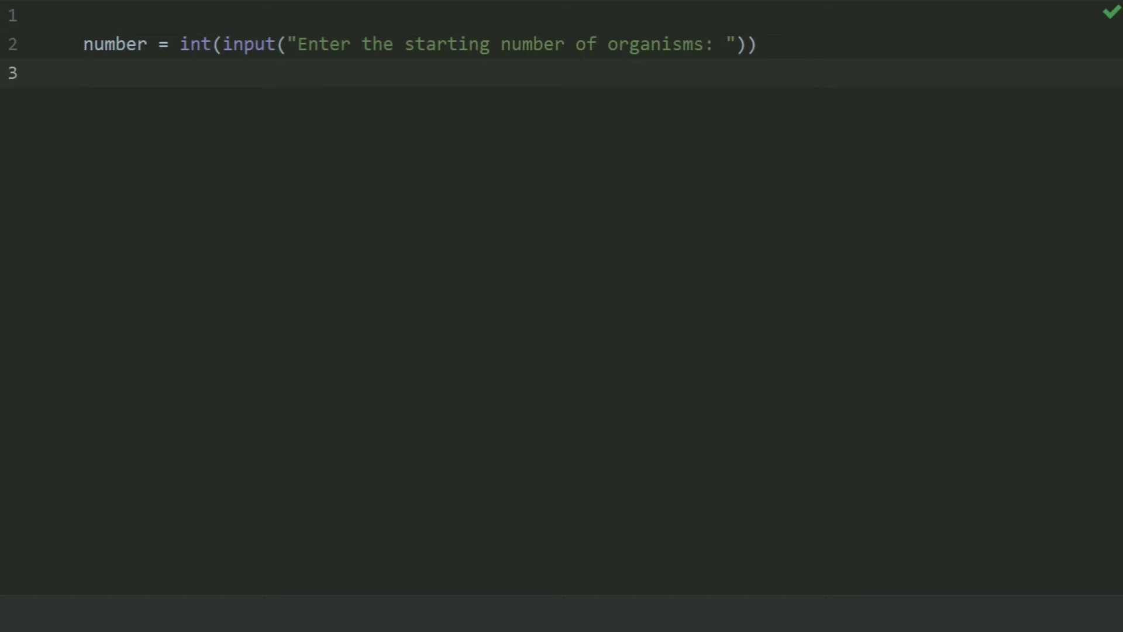
{"action": "type", "text": "n"}
Step: Write increasing_percentage = int(input("Enter the average daily increase: ")) on line 3, then a new line
{"action": "key", "text": "BackSpace"}
{"action": "type", "text": "increasing"}
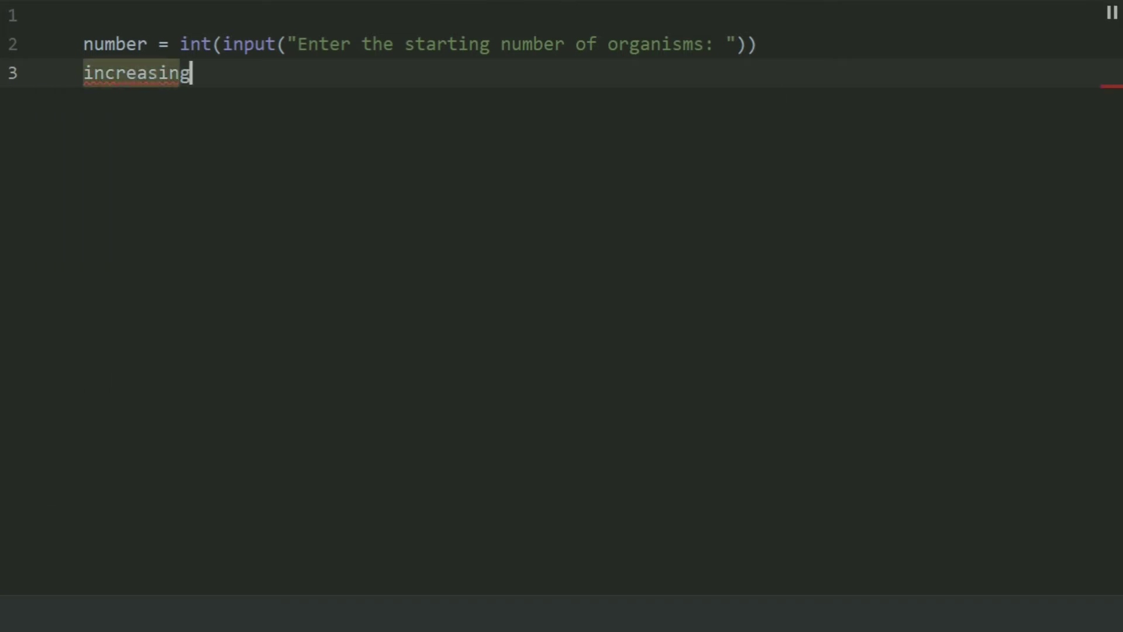
{"action": "type", "text": "_"}
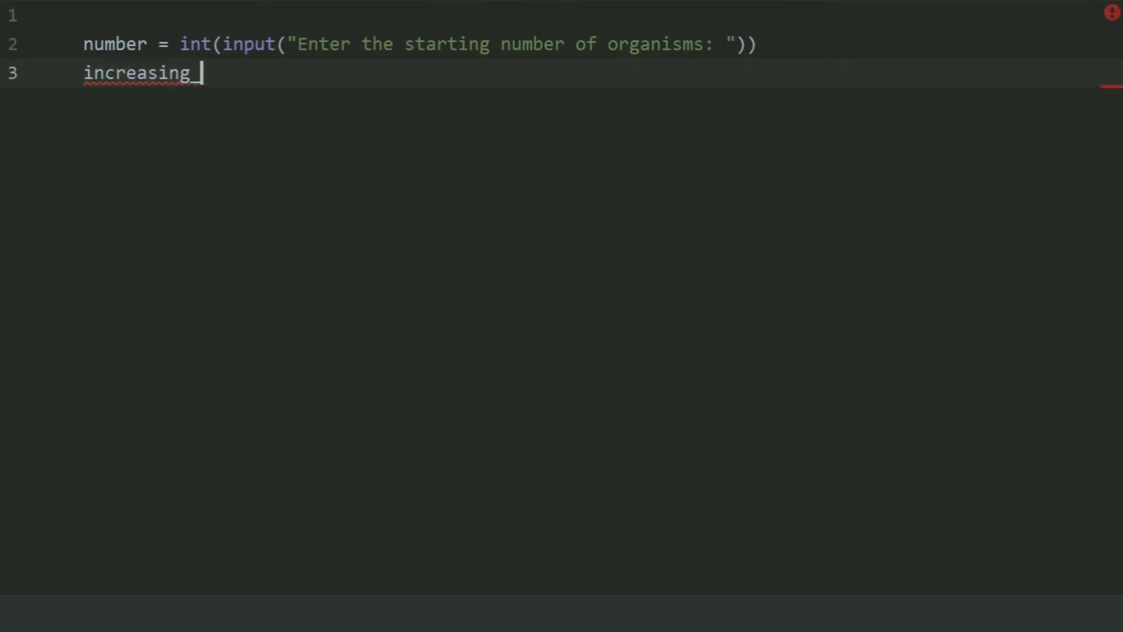
{"action": "type", "text": "percentage "}
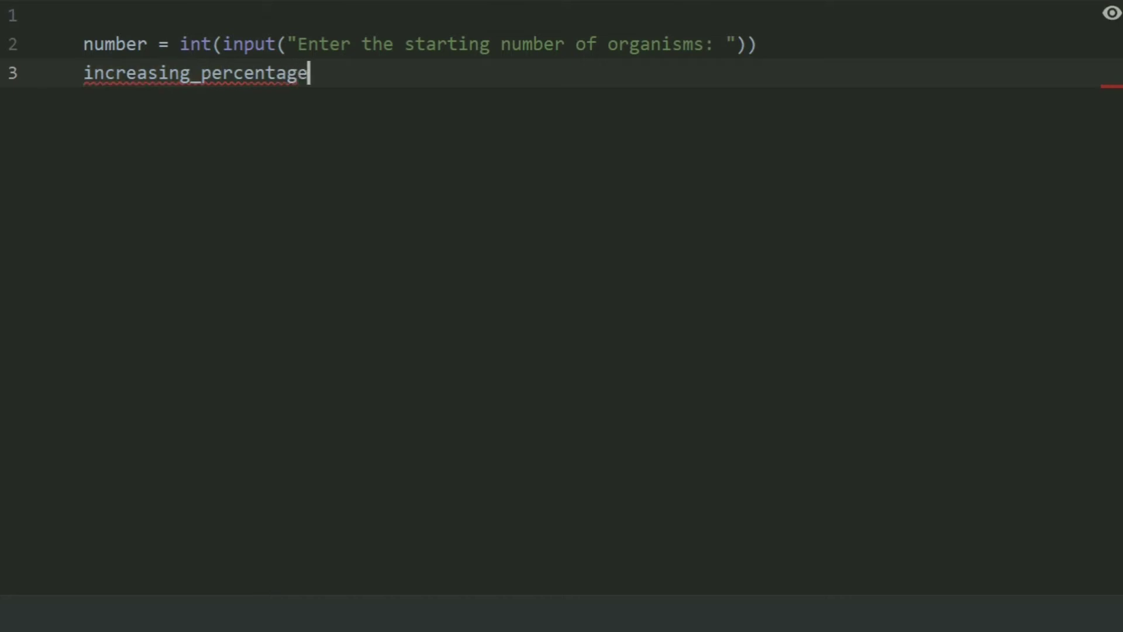
{"action": "type", "text": "= "}
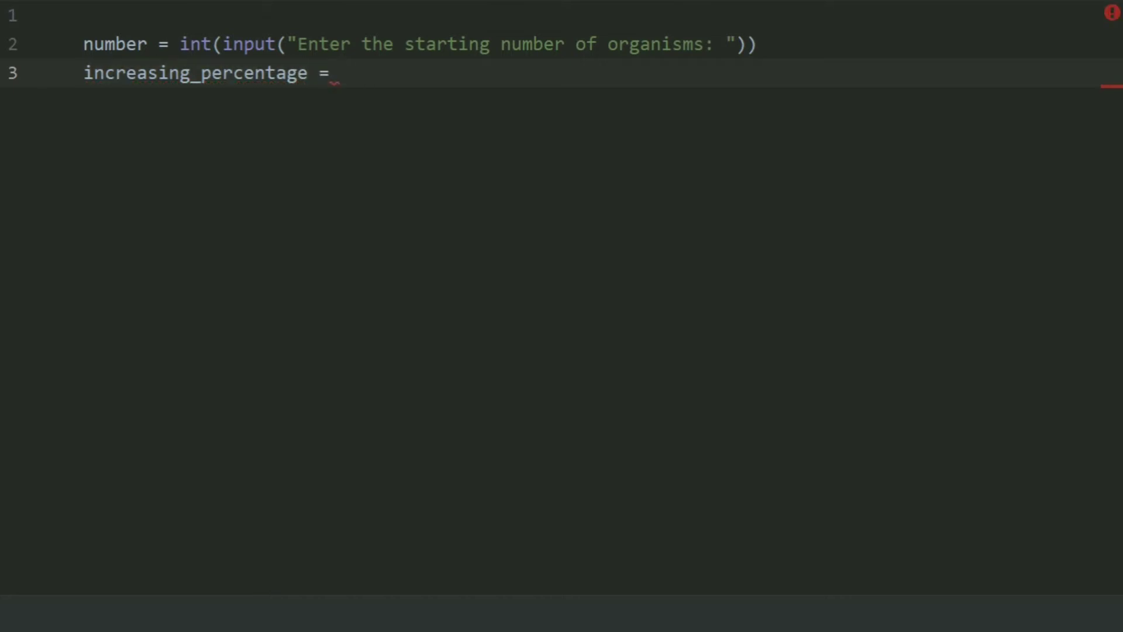
{"action": "type", "text": "int(in"}
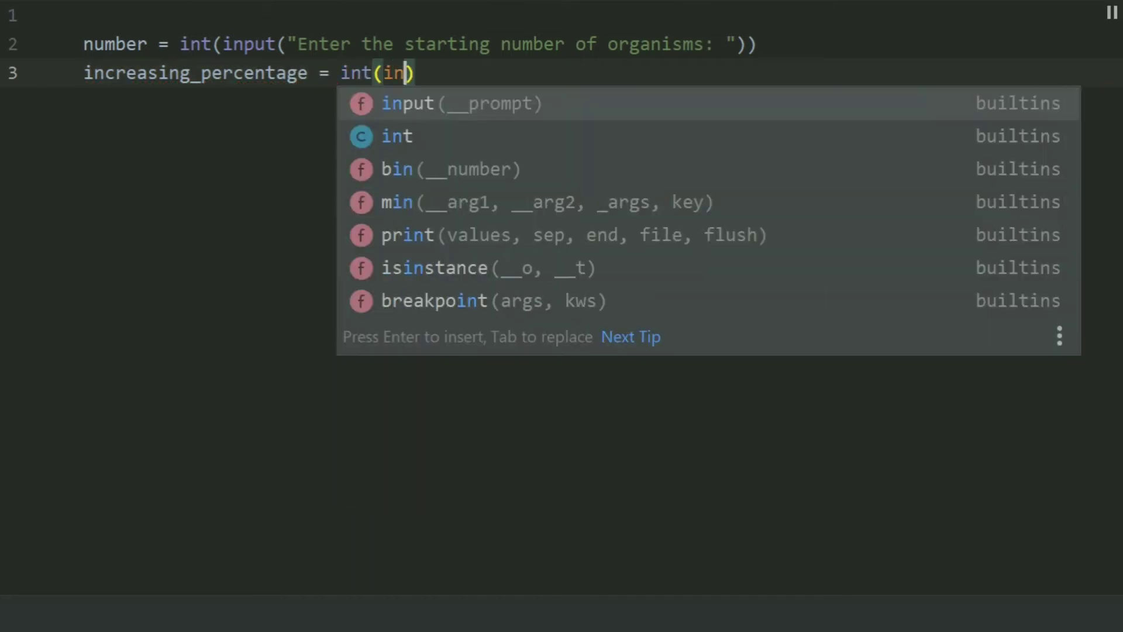
{"action": "key", "text": "Return"}
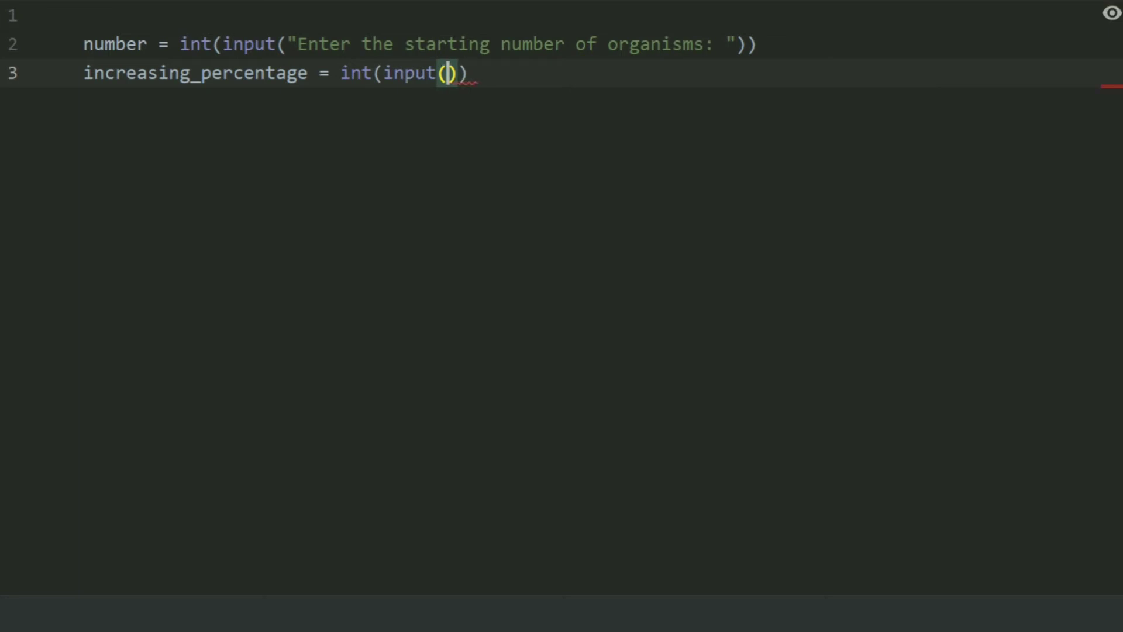
{"action": "type", "text": "\""}
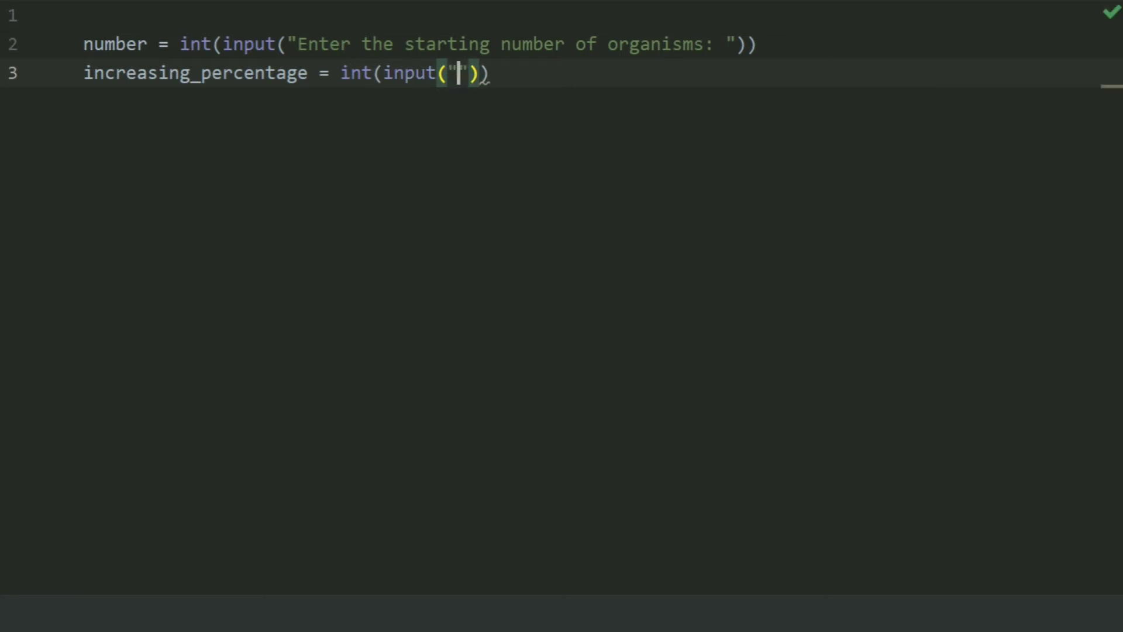
{"action": "type", "text": "En"}
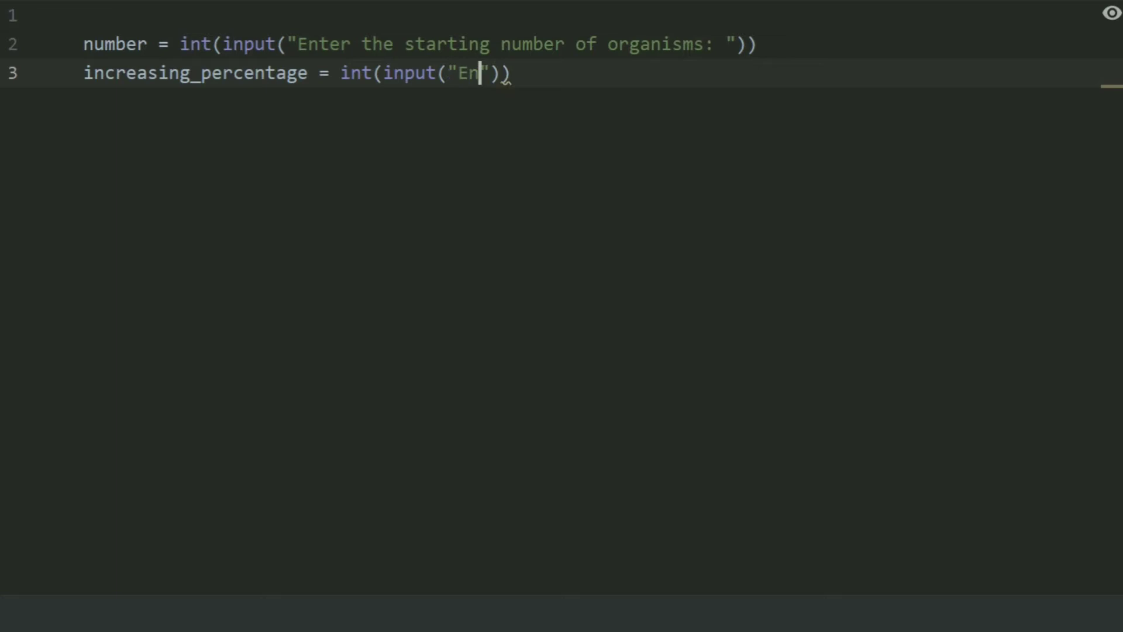
{"action": "type", "text": "ter "}
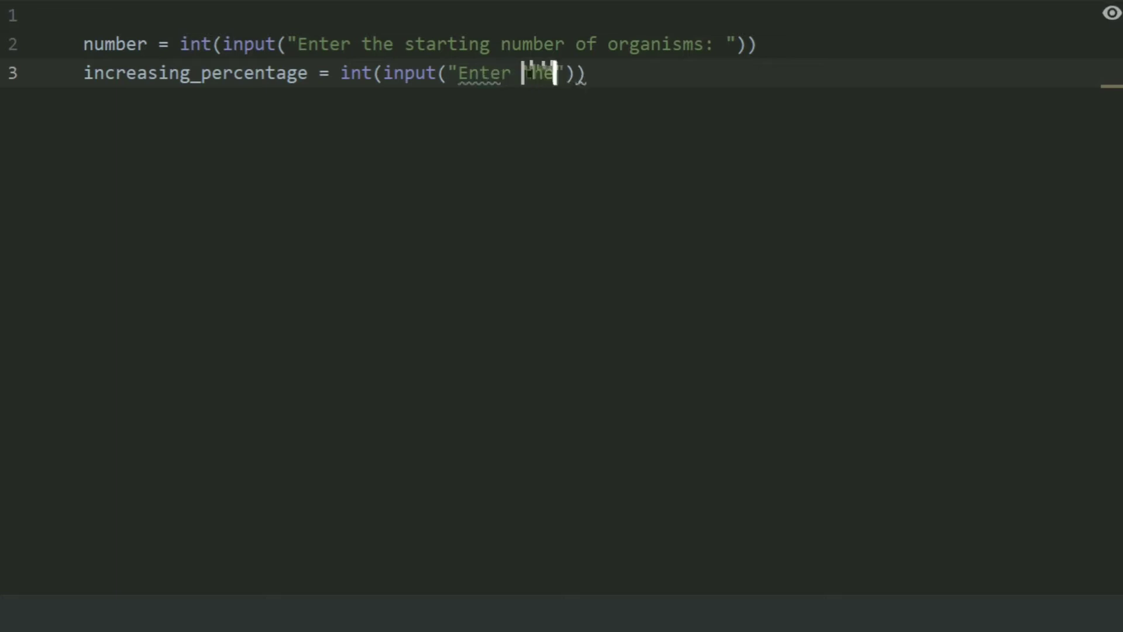
{"action": "type", "text": "the averta"}
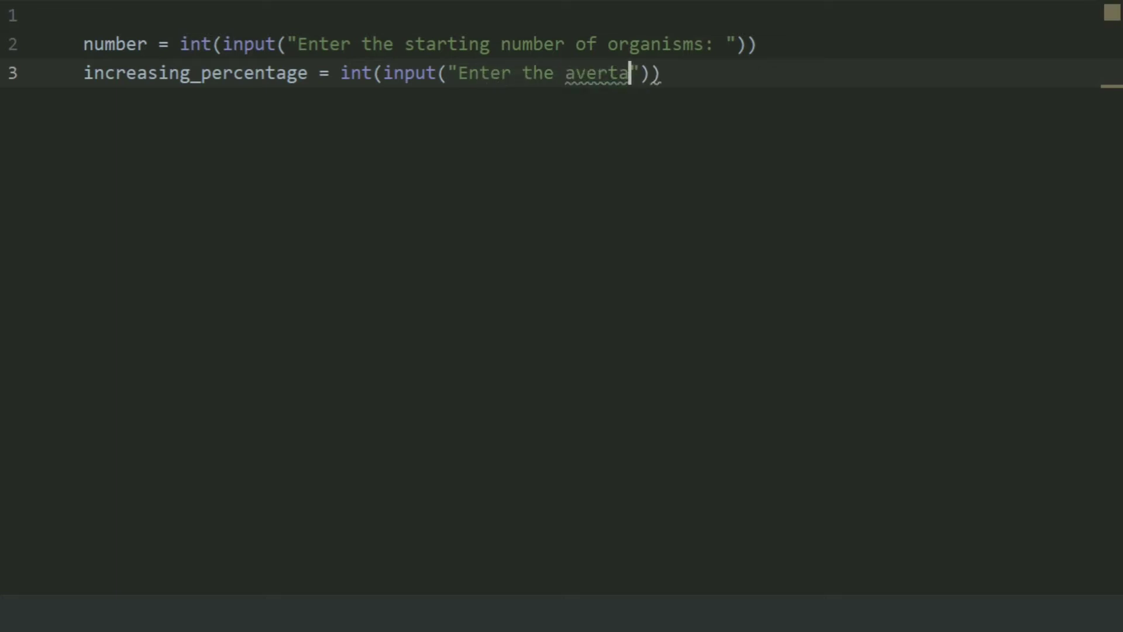
{"action": "key", "text": "BackSpace"}
{"action": "key", "text": "BackSpace"}
{"action": "type", "text": "age "}
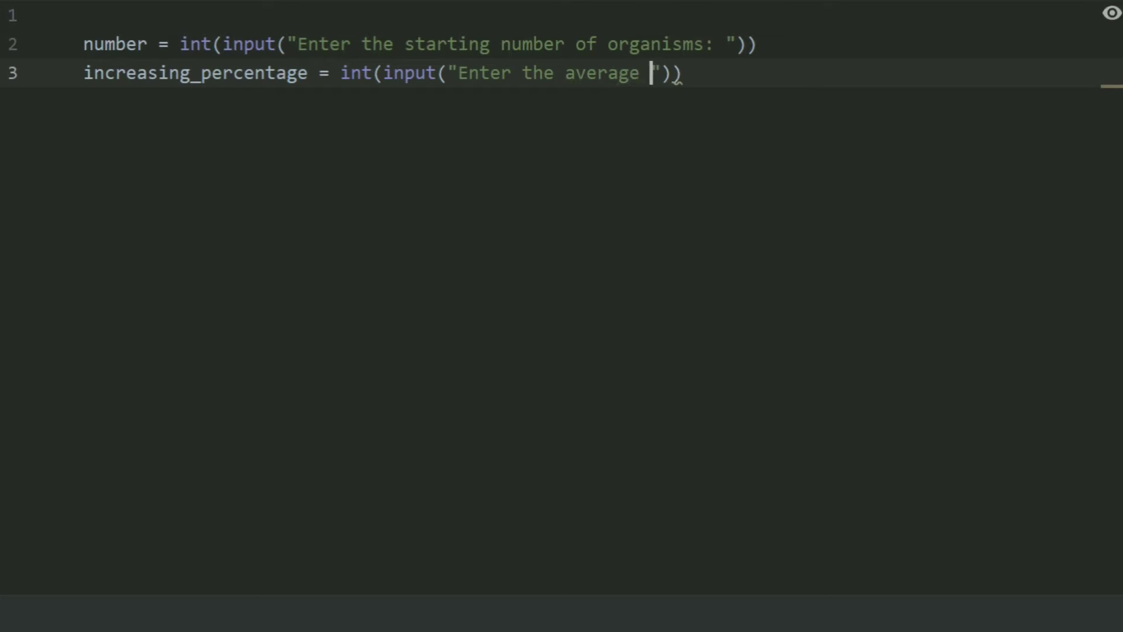
{"action": "type", "text": "daily "}
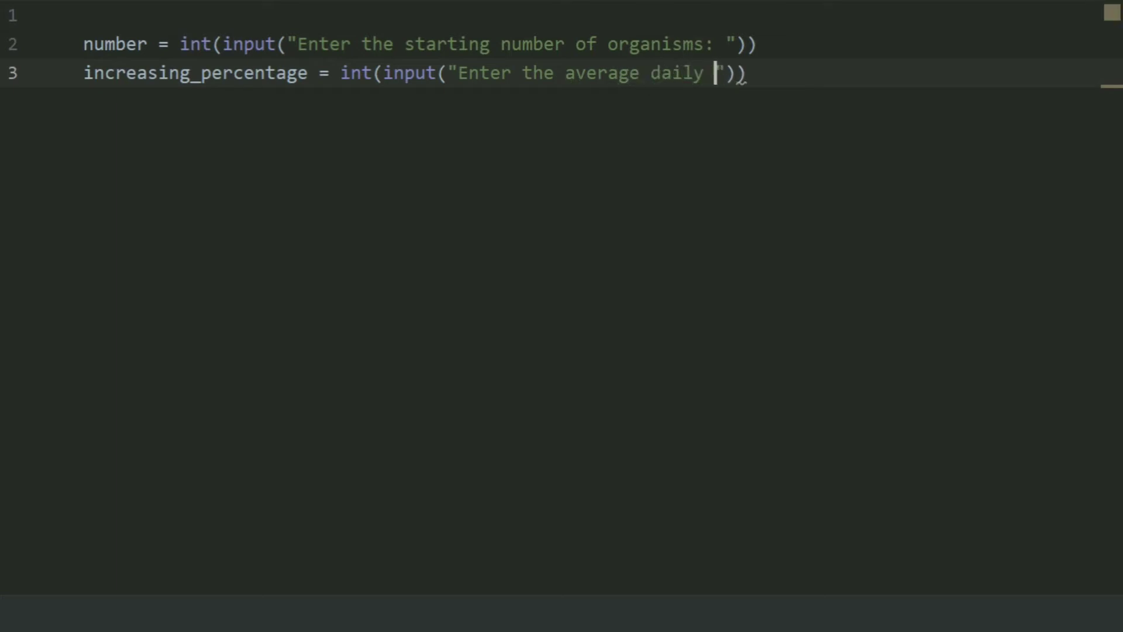
{"action": "type", "text": "increas"}
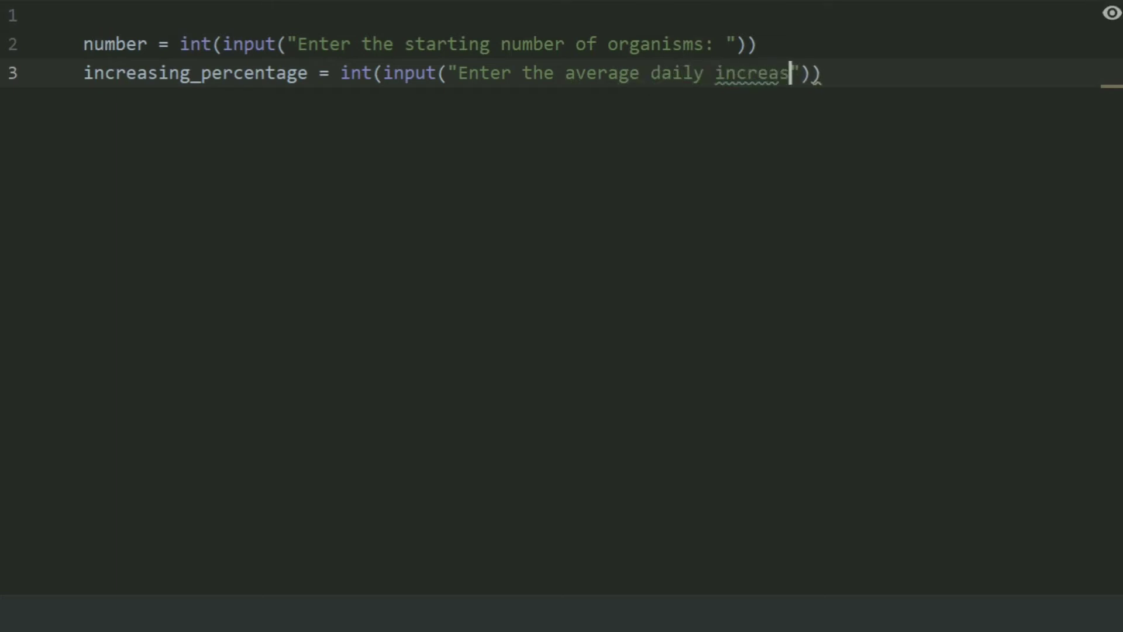
{"action": "type", "text": "e:"}
{"action": "key", "text": "End"}
{"action": "key", "text": "Return"}
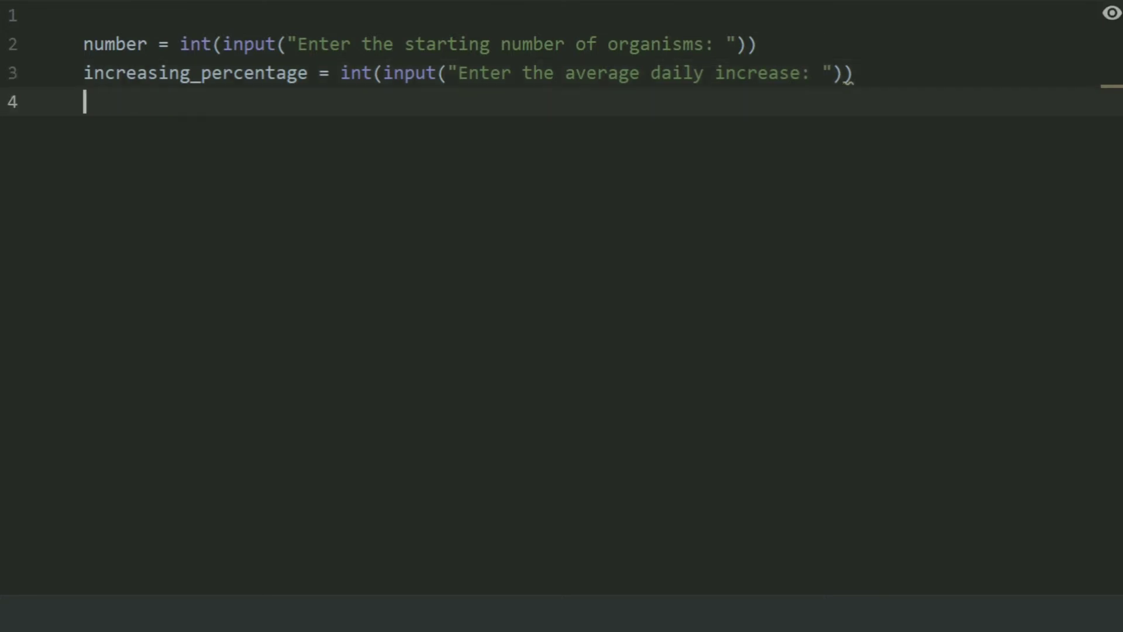
Step: Add days = int(input("Enter the number of days: ")) on line 5, followed by blank lines
{"action": "key", "text": "Return"}
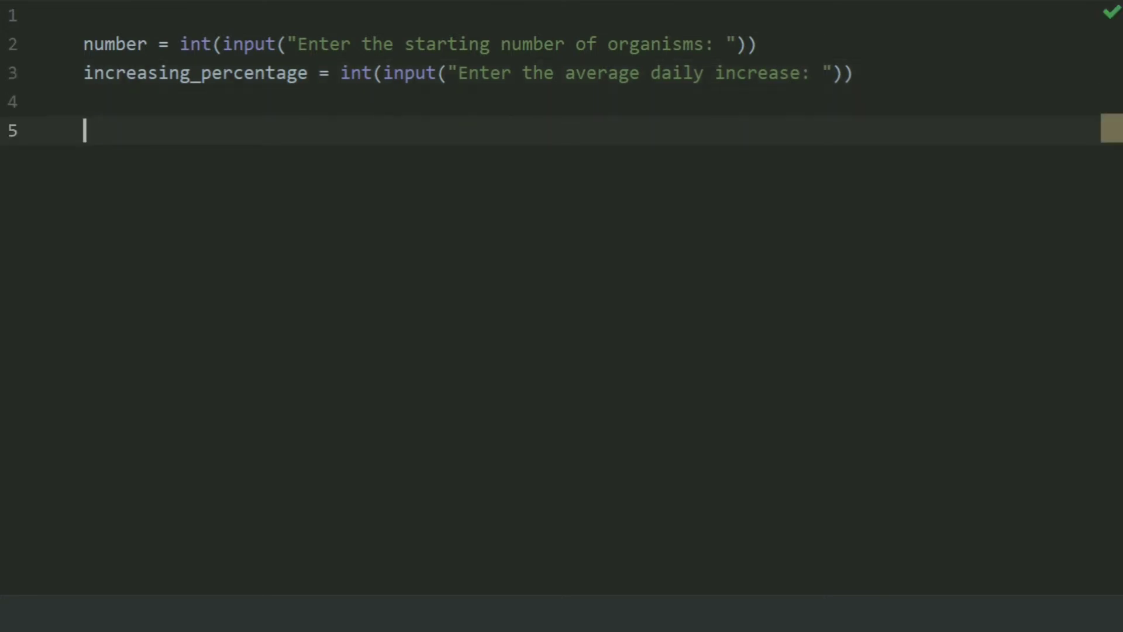
{"action": "type", "text": "days "}
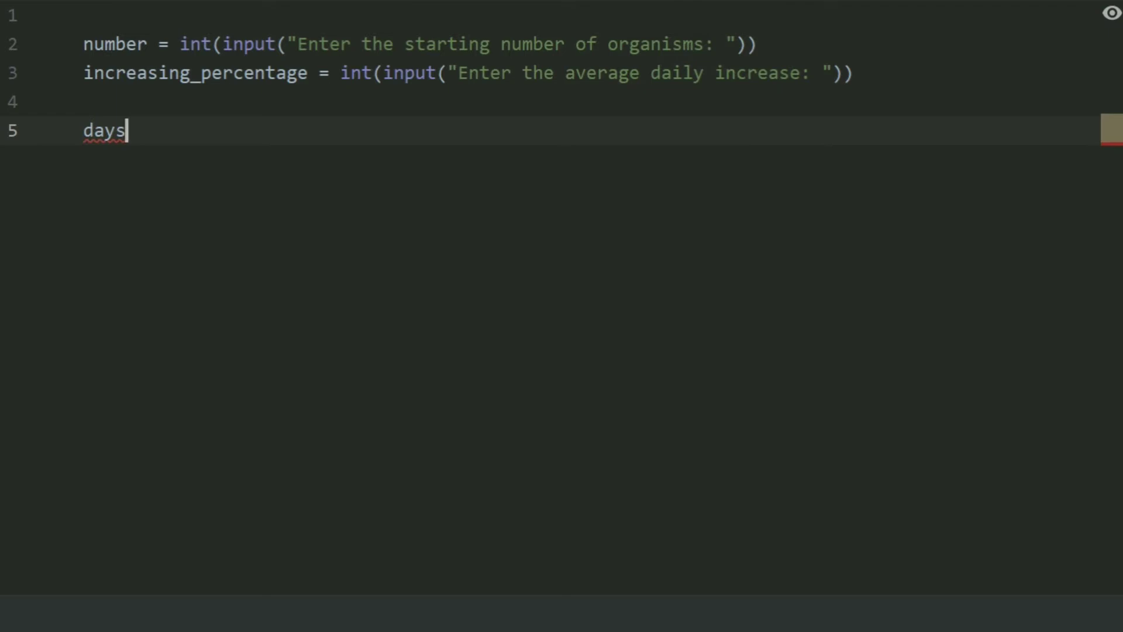
{"action": "type", "text": "= in"}
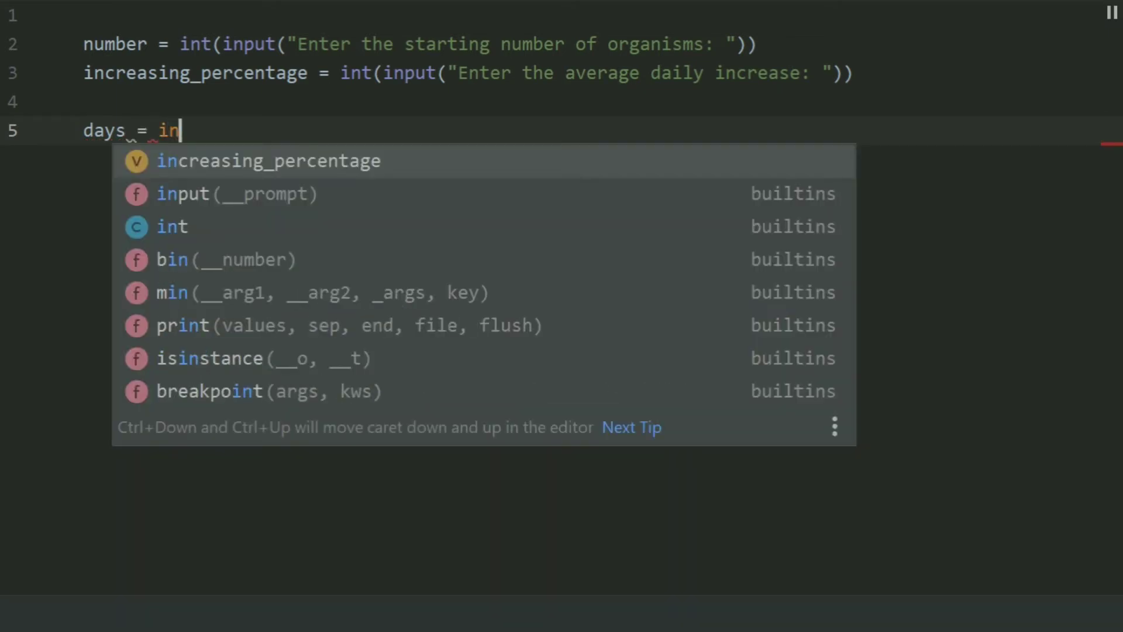
{"action": "type", "text": "t(\""}
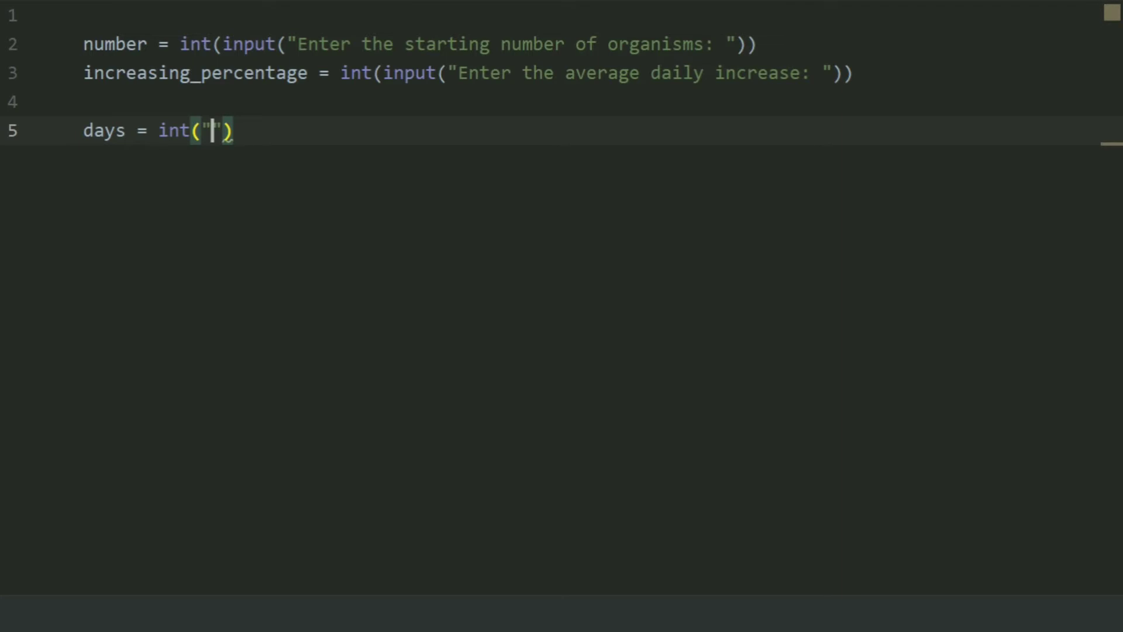
{"action": "key", "text": "BackSpace"}
{"action": "type", "text": "In"}
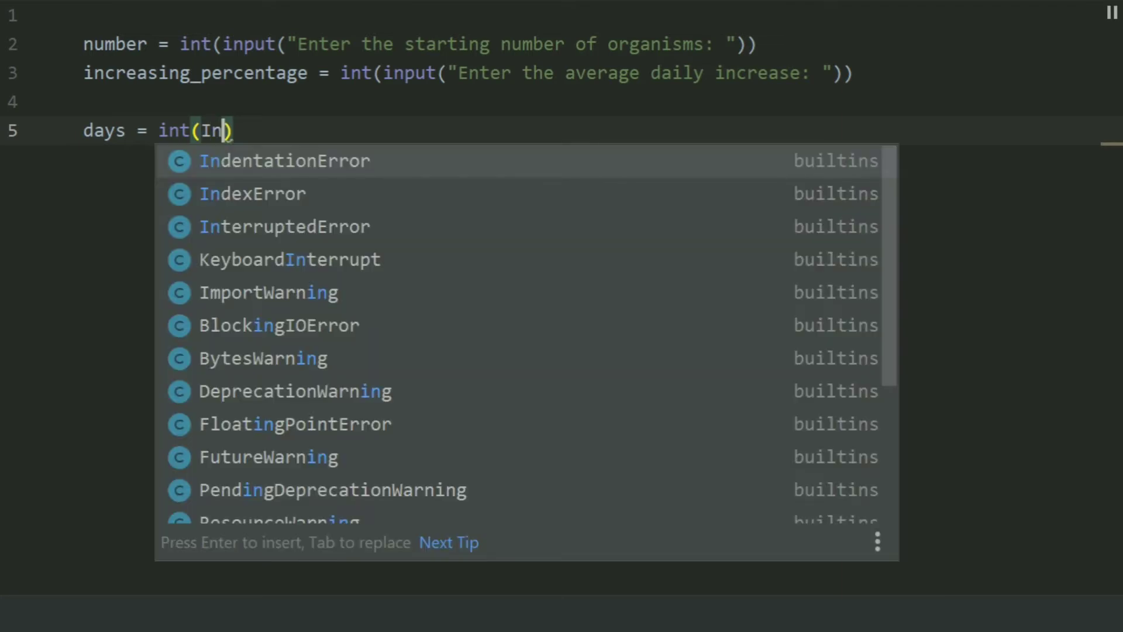
{"action": "key", "text": "BackSpace"}
{"action": "key", "text": "BackSpace"}
{"action": "type", "text": "in"}
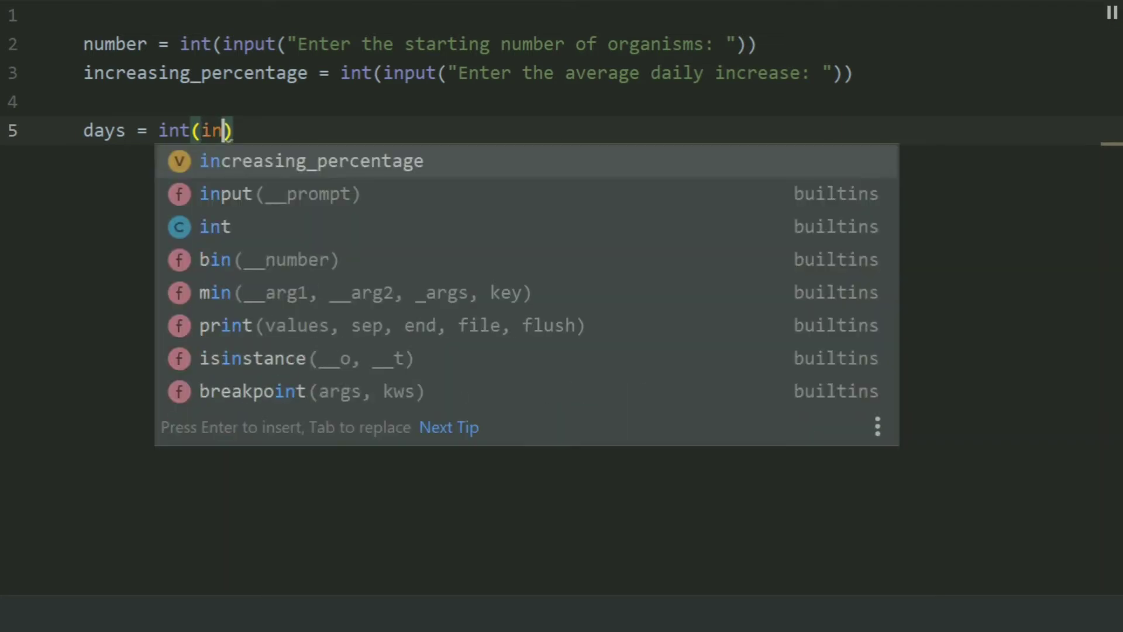
{"action": "type", "text": "p"}
{"action": "key", "text": "Return"}
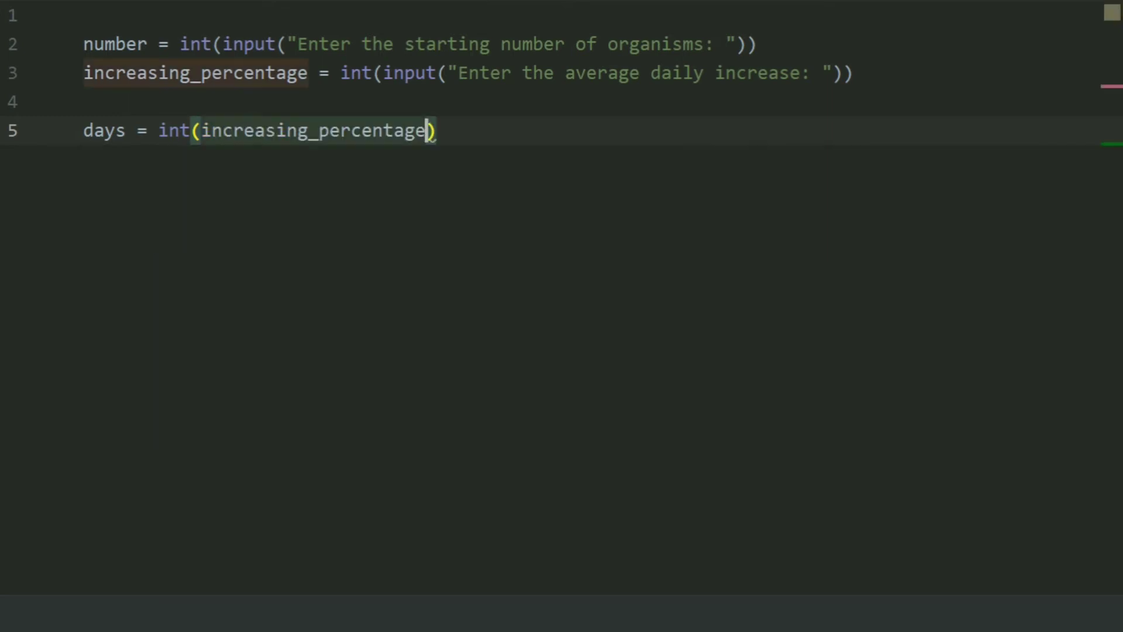
{"action": "key", "text": "BackSpace"}
{"action": "key", "text": "BackSpace"}
{"action": "key", "text": "BackSpace"}
{"action": "key", "text": "BackSpace"}
{"action": "key", "text": "BackSpace"}
{"action": "key", "text": "BackSpace"}
{"action": "key", "text": "BackSpace"}
{"action": "key", "text": "BackSpace"}
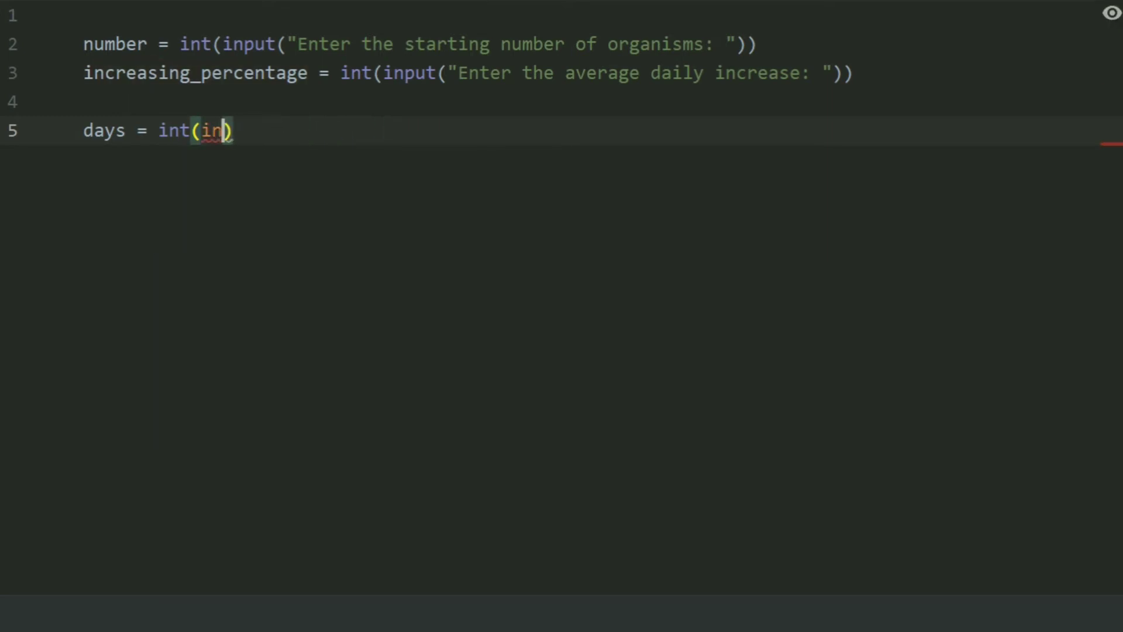
{"action": "type", "text": "pu"}
{"action": "key", "text": "Return"}
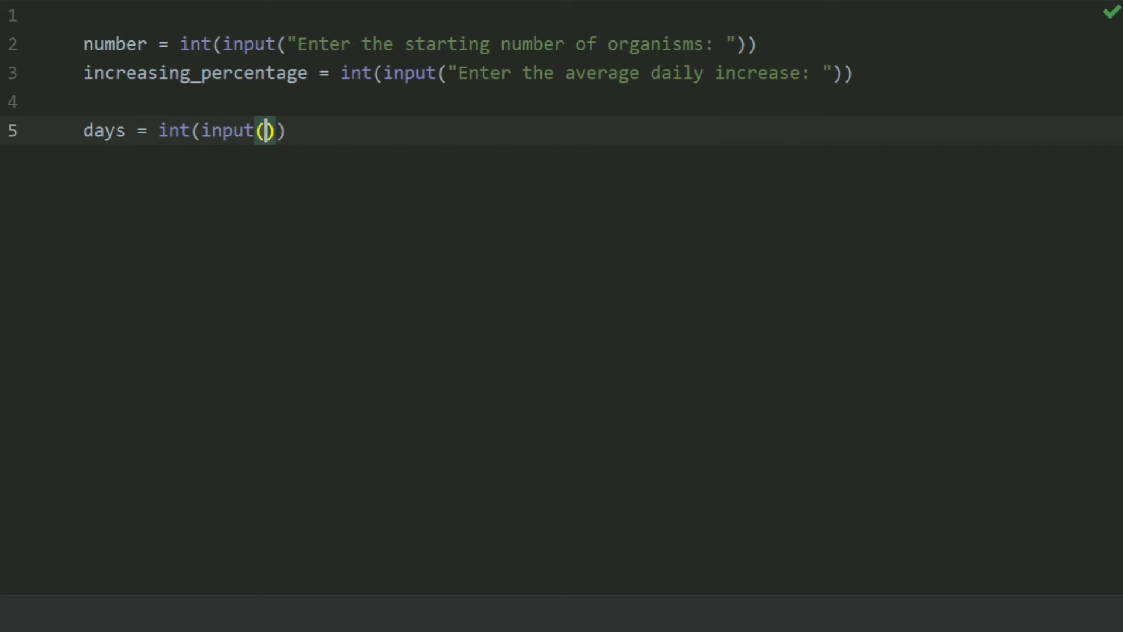
{"action": "type", "text": "\""}
{"action": "key", "text": "BackSpace"}
{"action": "type", "text": "\"Enter"}
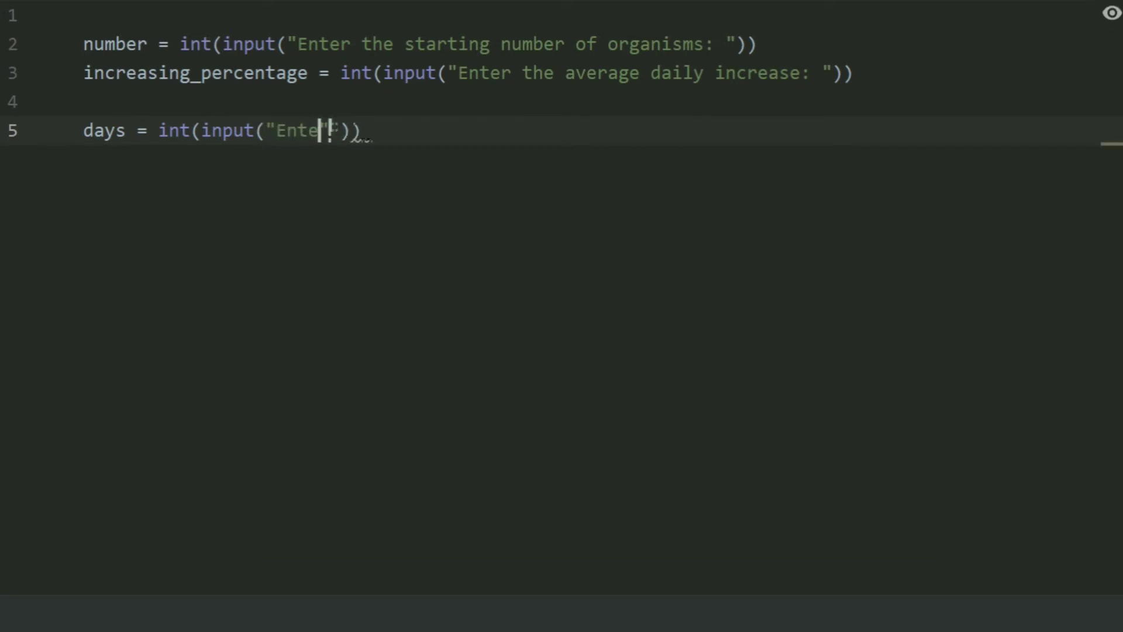
{"action": "type", "text": " the numbe"}
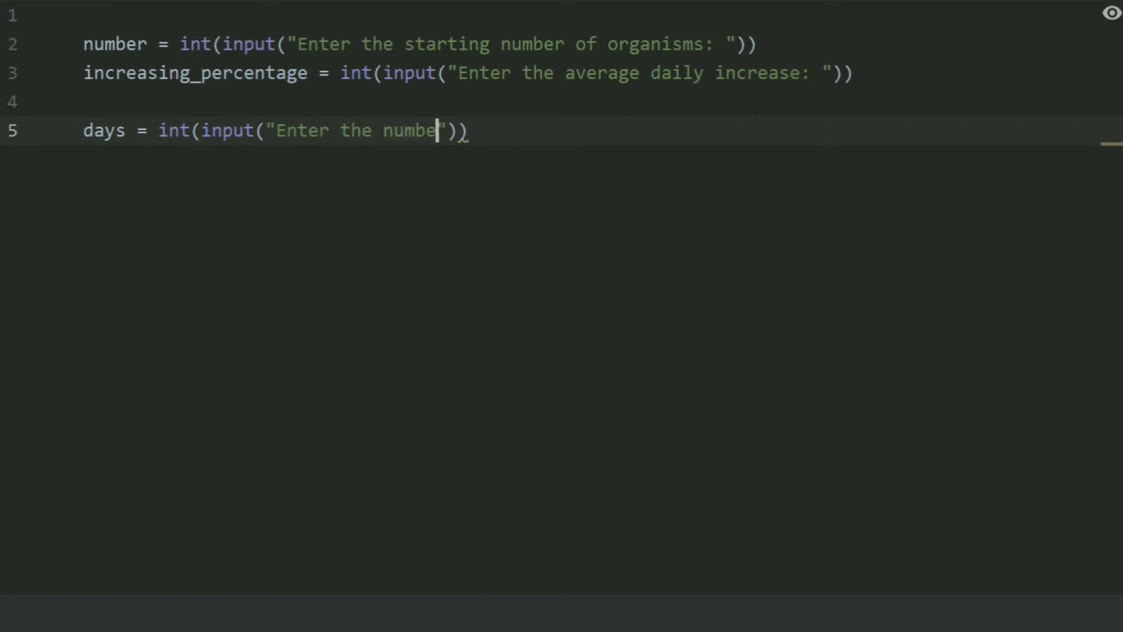
{"action": "type", "text": "r of days"}
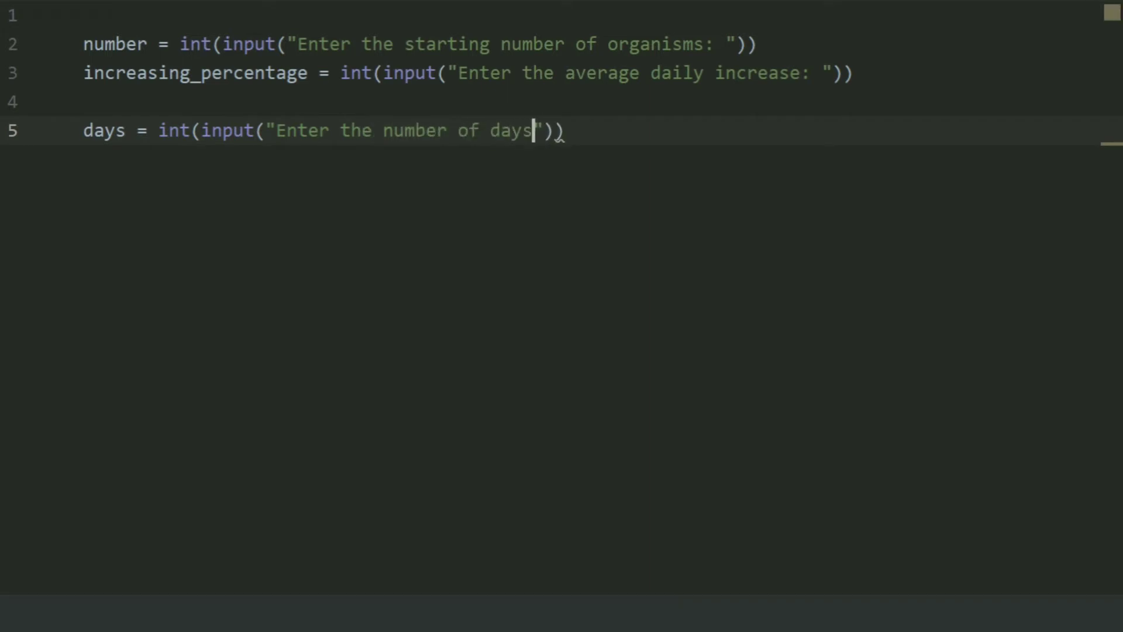
{"action": "type", "text": ":"}
{"action": "key", "text": "End"}
{"action": "key", "text": "Return"}
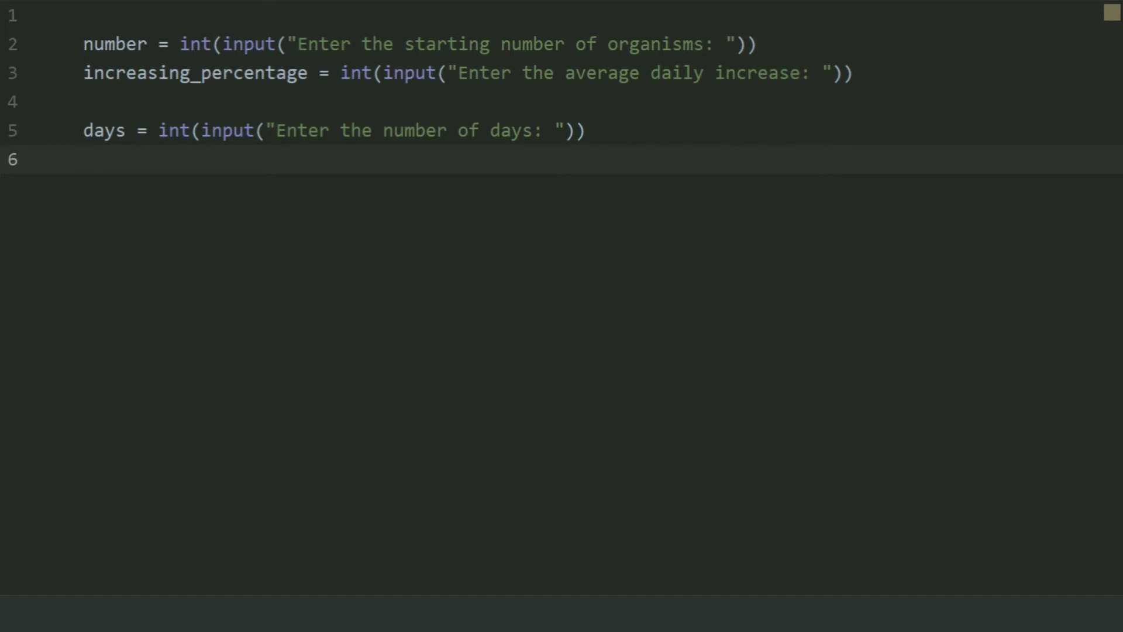
{"action": "key", "text": "Return"}
{"action": "type", "text": "p"}
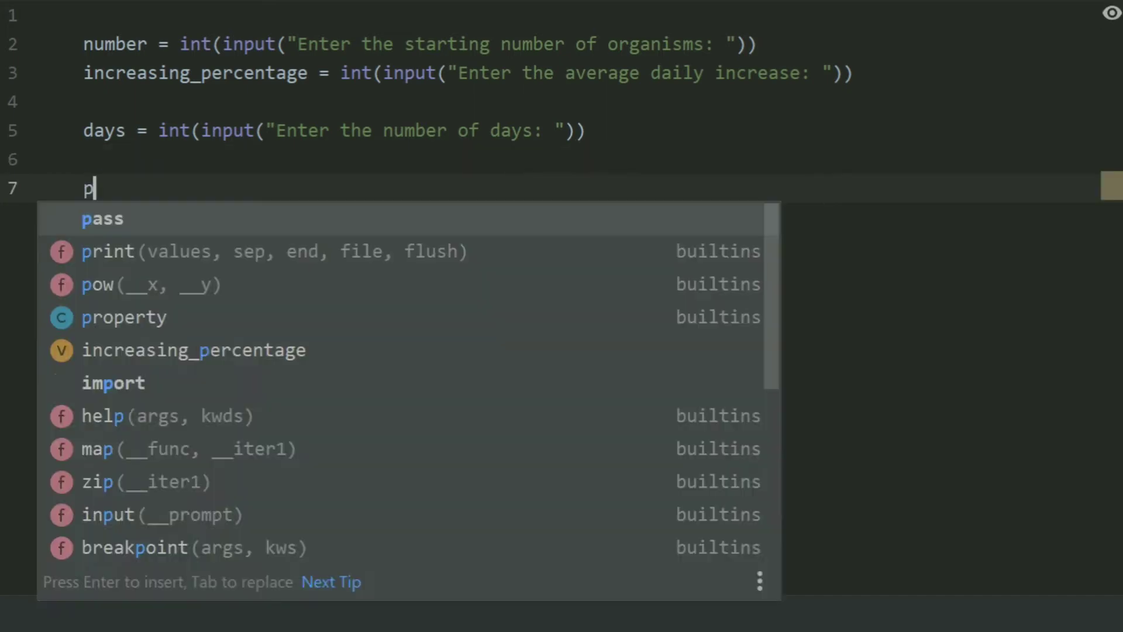
{"action": "type", "text": "rint"}
Step: Write print("Days Approximate \tPopulation") on line 7, followed by two blank lines
{"action": "key", "text": "Return"}
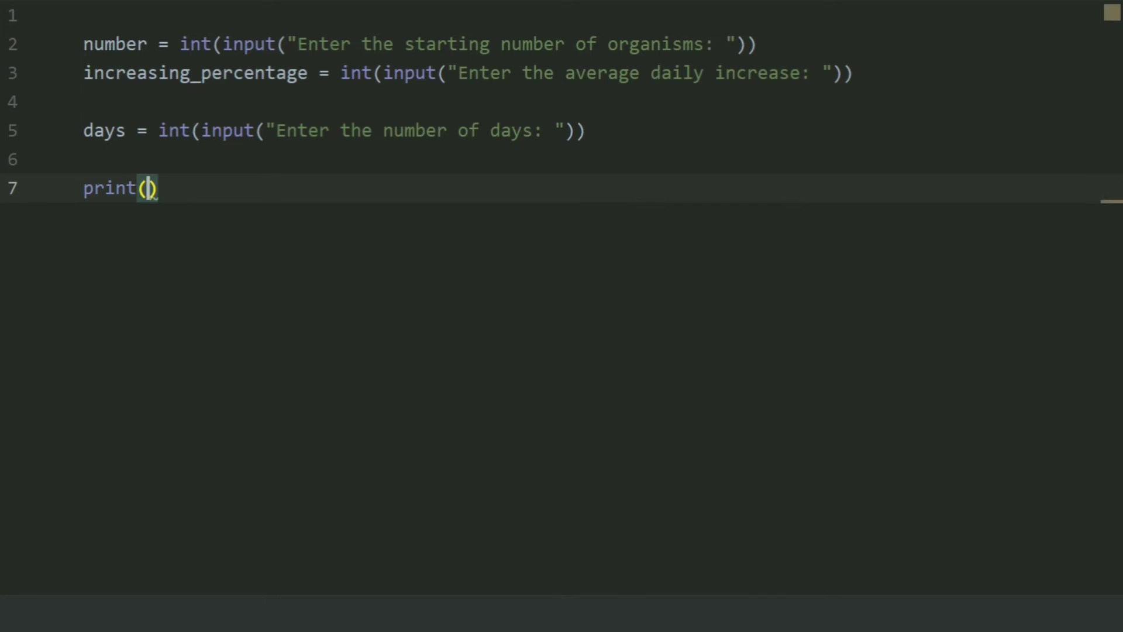
{"action": "type", "text": "\"Da"}
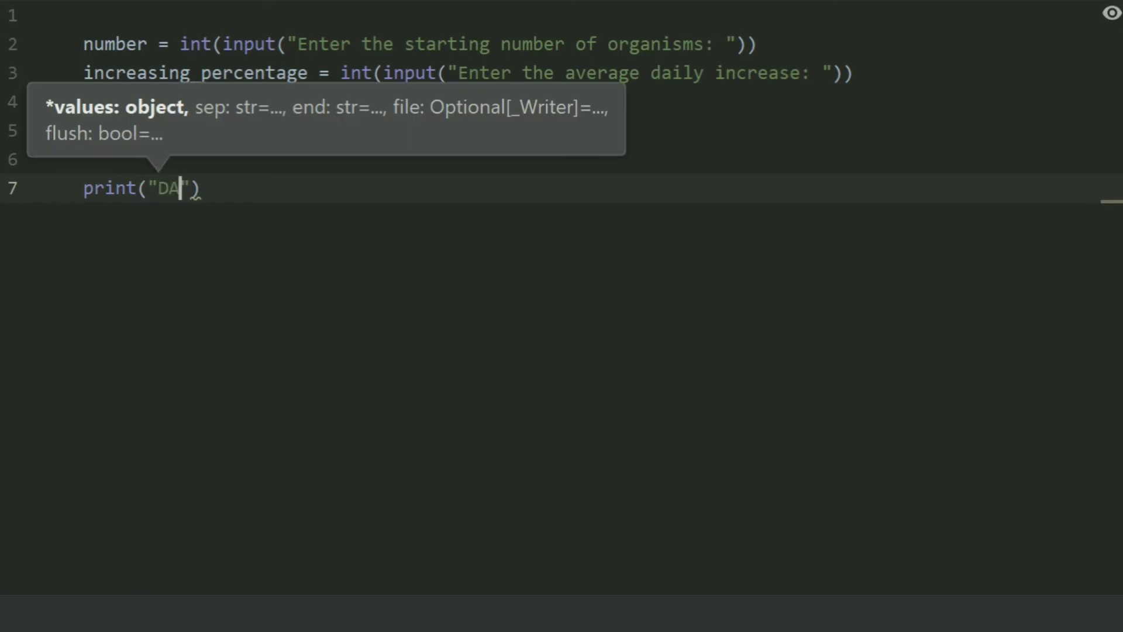
{"action": "type", "text": "y"}
{"action": "key", "text": "BackSpace"}
{"action": "key", "text": "BackSpace"}
{"action": "type", "text": "ay"}
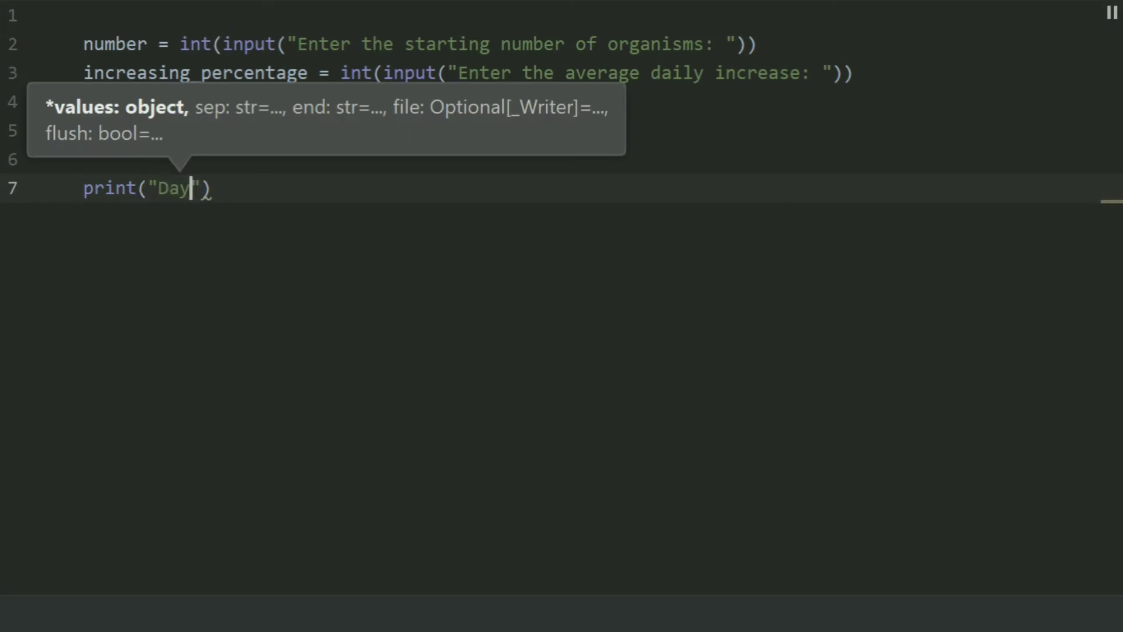
{"action": "type", "text": "s A"}
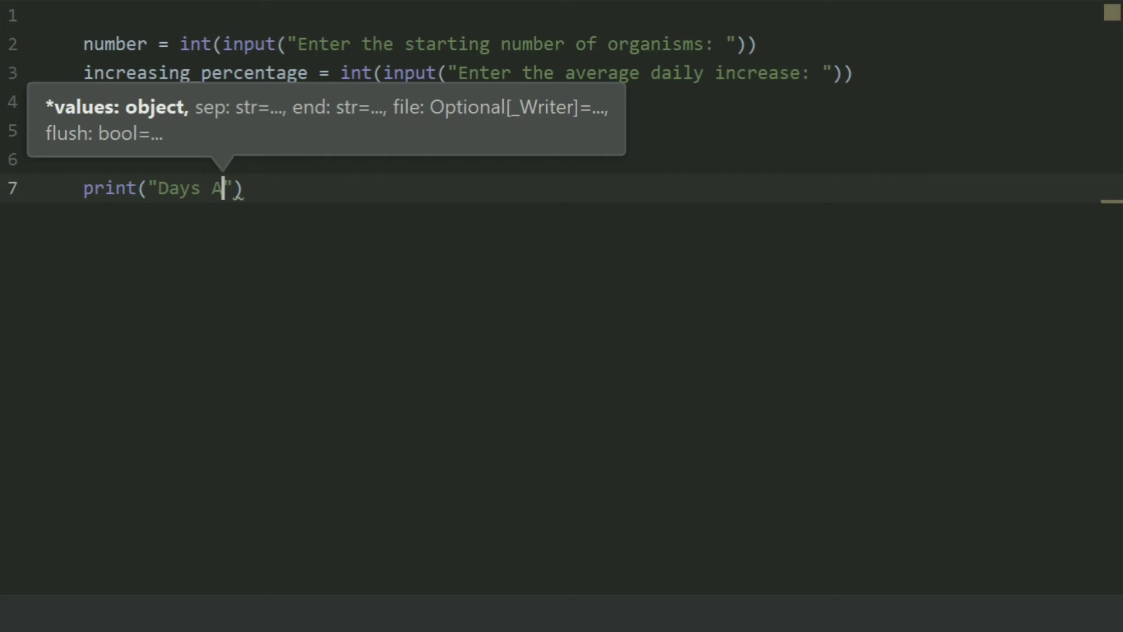
{"action": "type", "text": "ppro"}
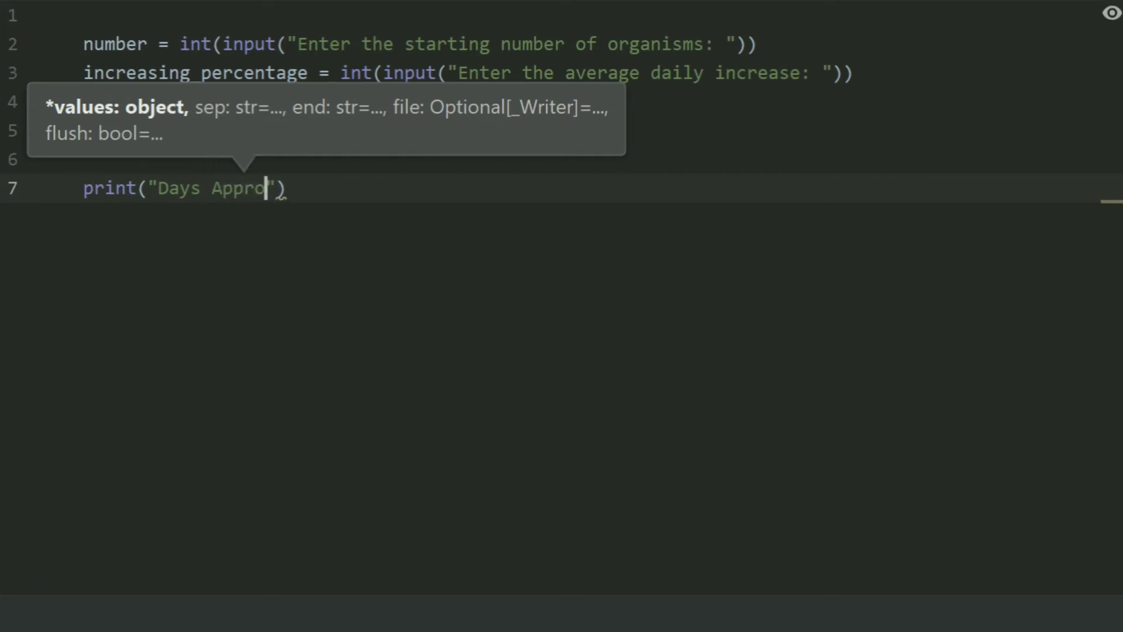
{"action": "type", "text": "c"}
{"action": "key", "text": "BackSpace"}
{"action": "type", "text": "ximat"}
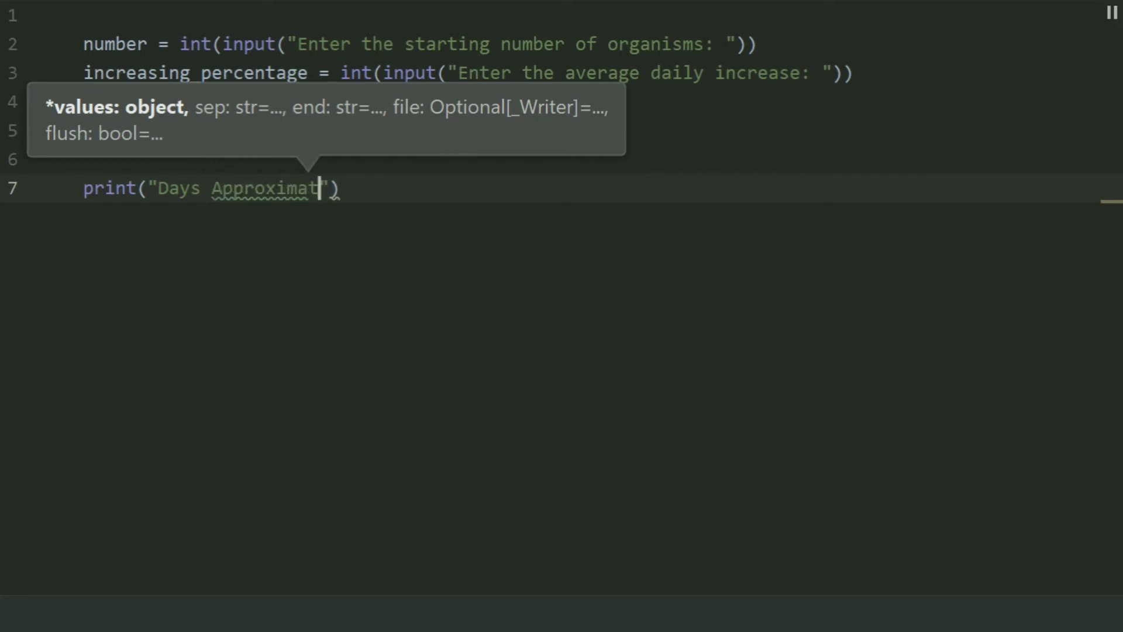
{"action": "type", "text": "e "}
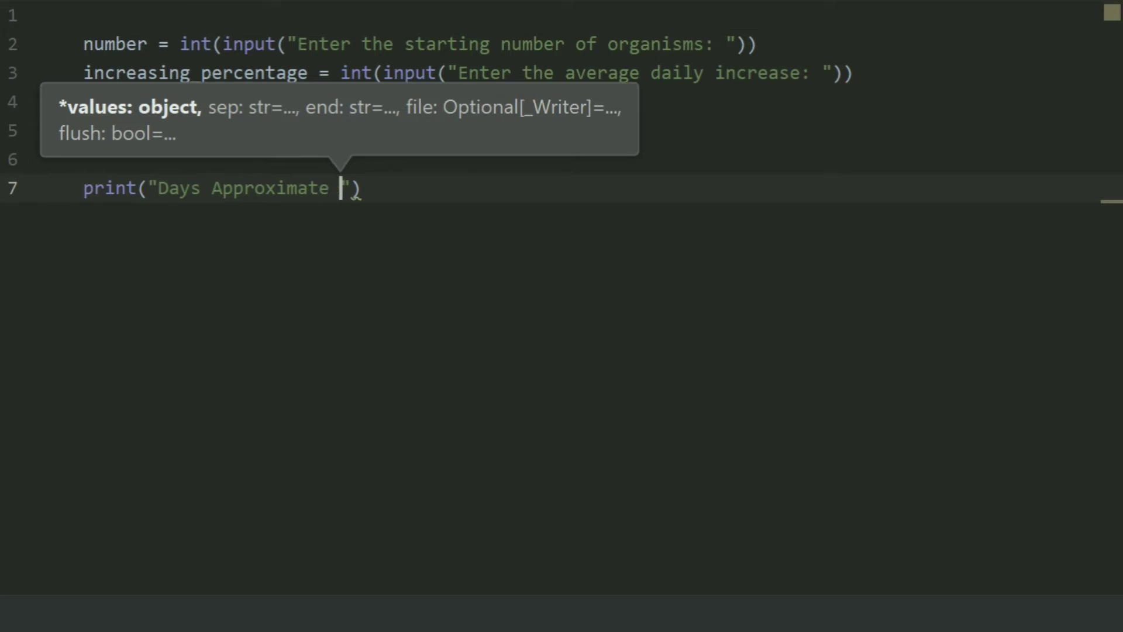
{"action": "type", "text": "\\"}
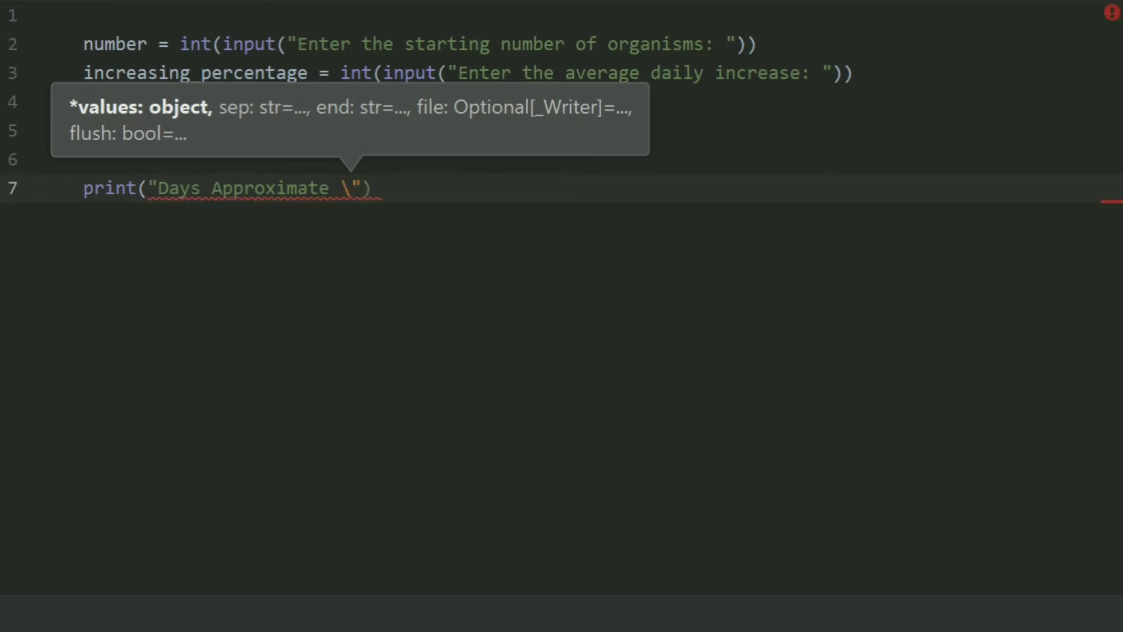
{"action": "type", "text": "t"}
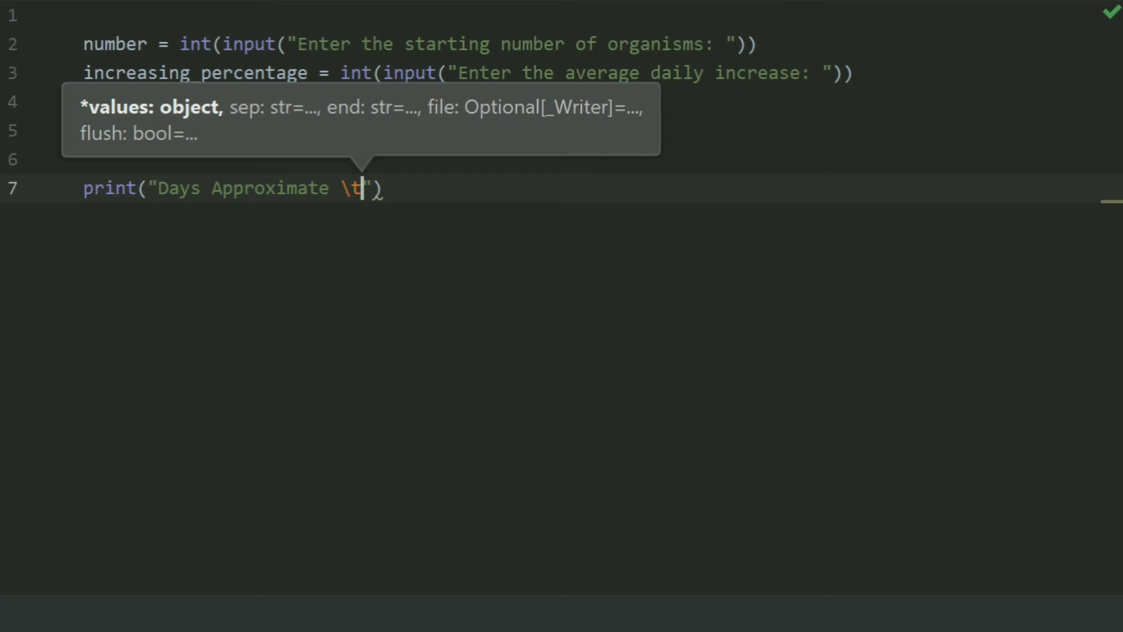
{"action": "type", "text": "Popula"}
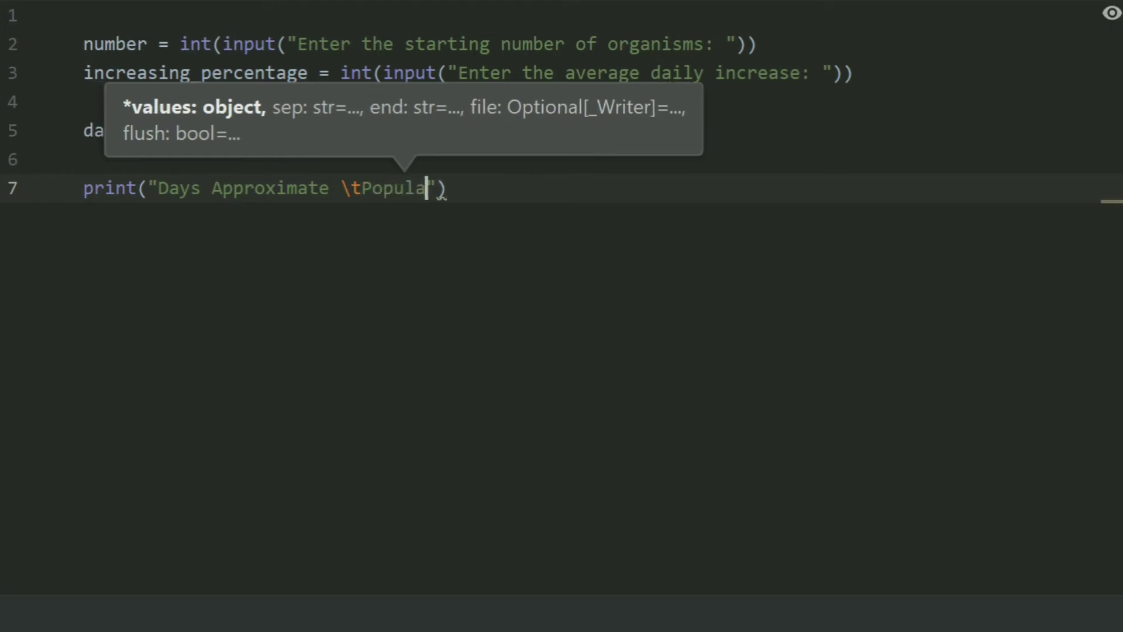
{"action": "type", "text": "tion"}
{"action": "key", "text": "End"}
{"action": "key", "text": "Return"}
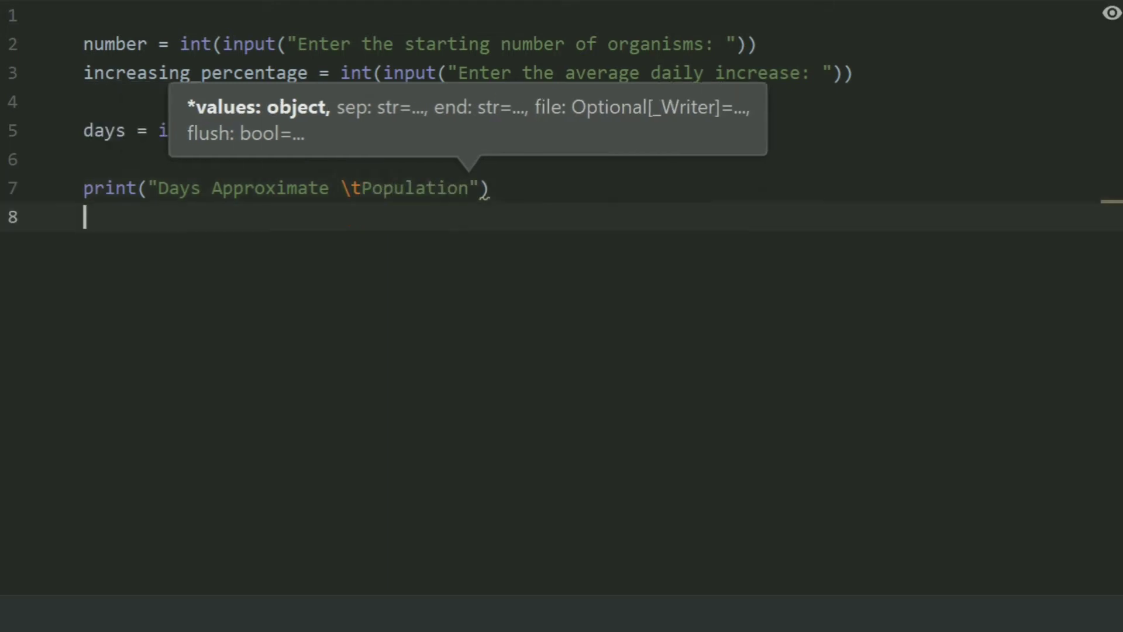
{"action": "key", "text": "Return"}
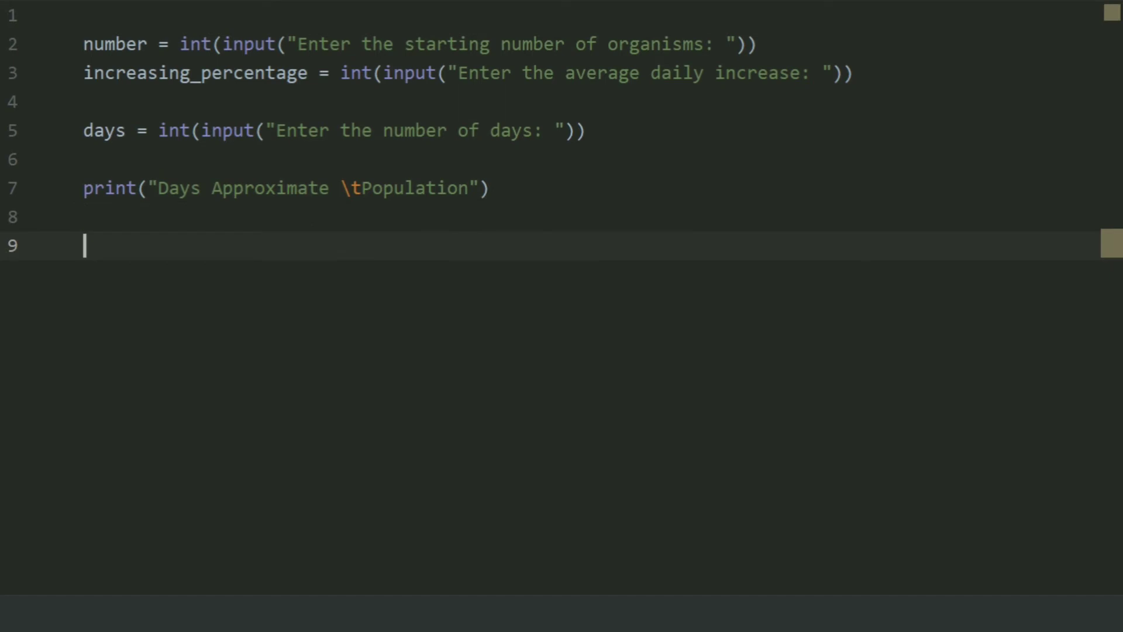
{"action": "type", "text": "for "}
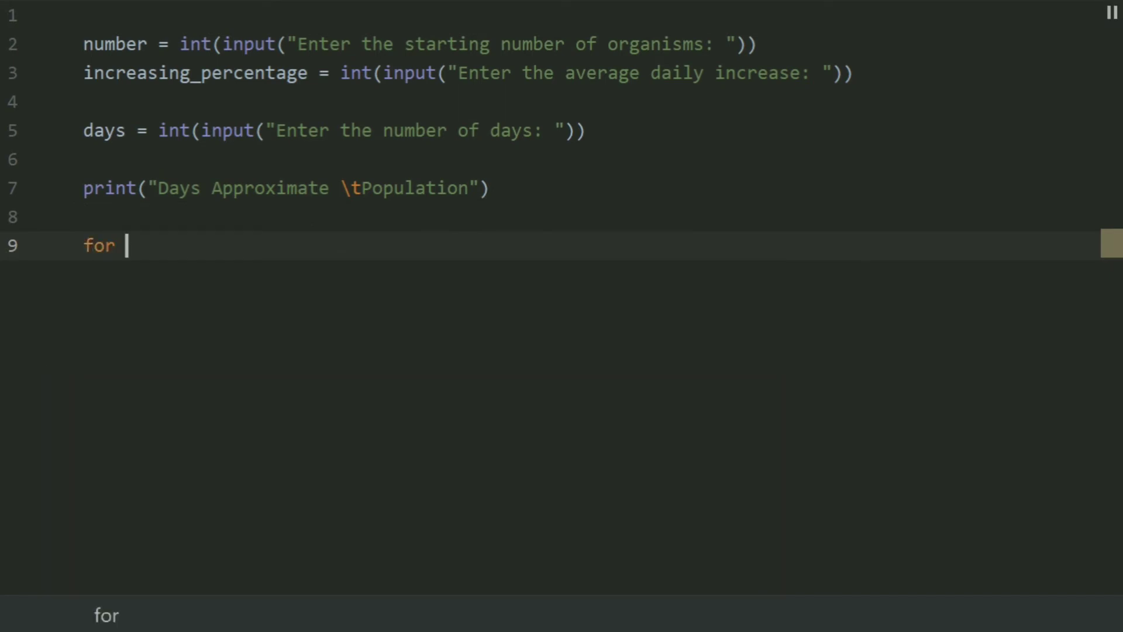
{"action": "type", "text": "xi"}
Step: Add the loop header for x in range(1, days+1): and open its indented body
{"action": "key", "text": "BackSpace"}
{"action": "type", "text": "in "}
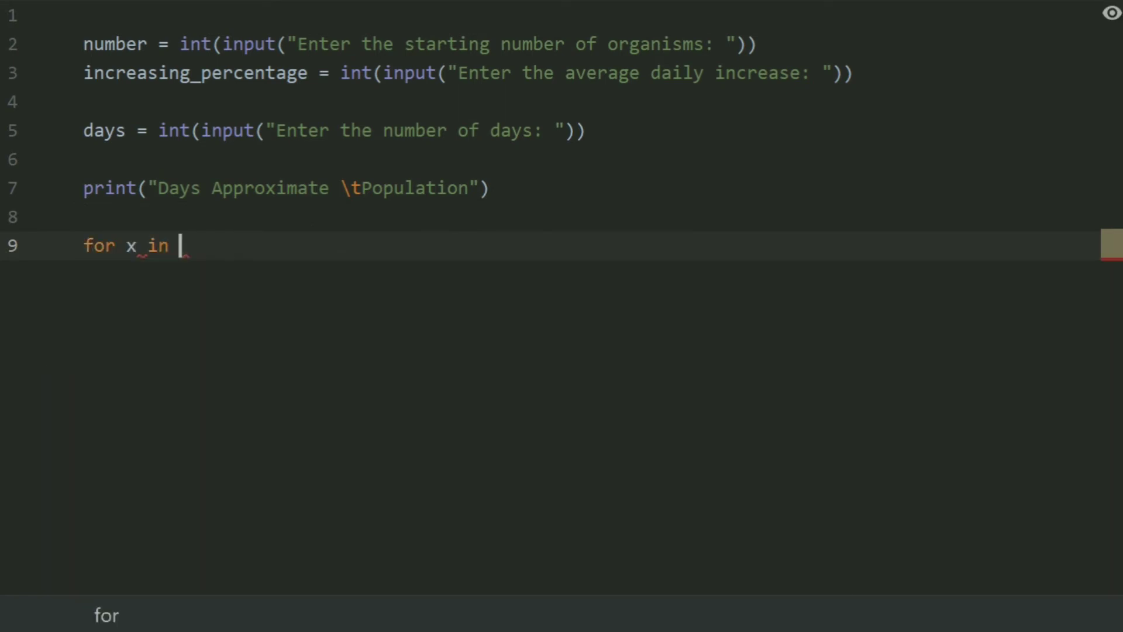
{"action": "type", "text": "range("}
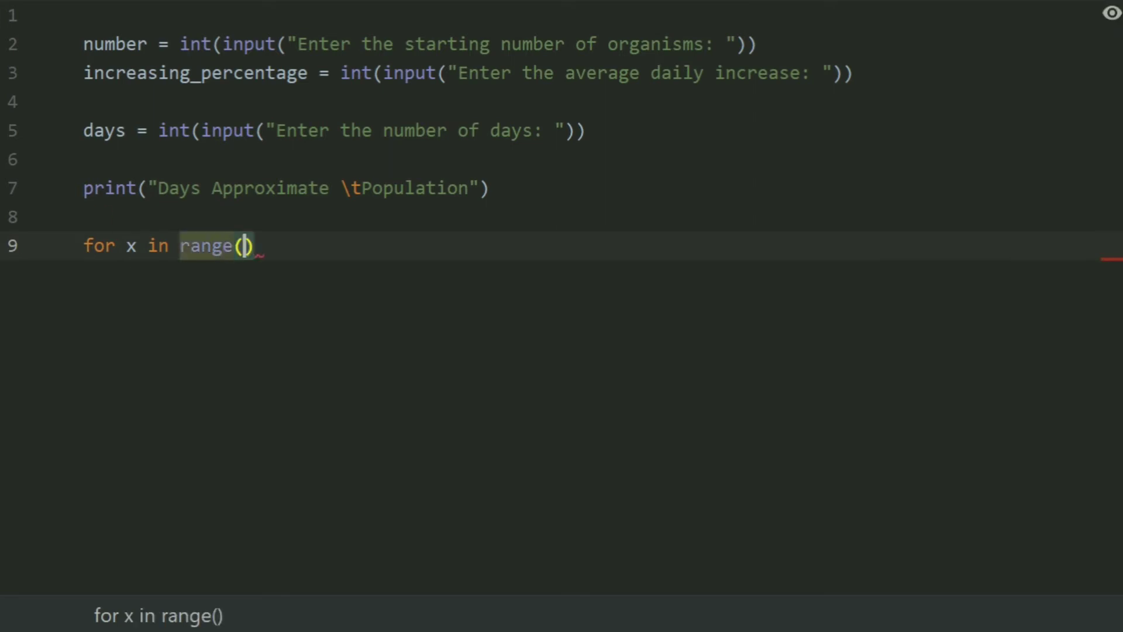
{"action": "type", "text": "1, "}
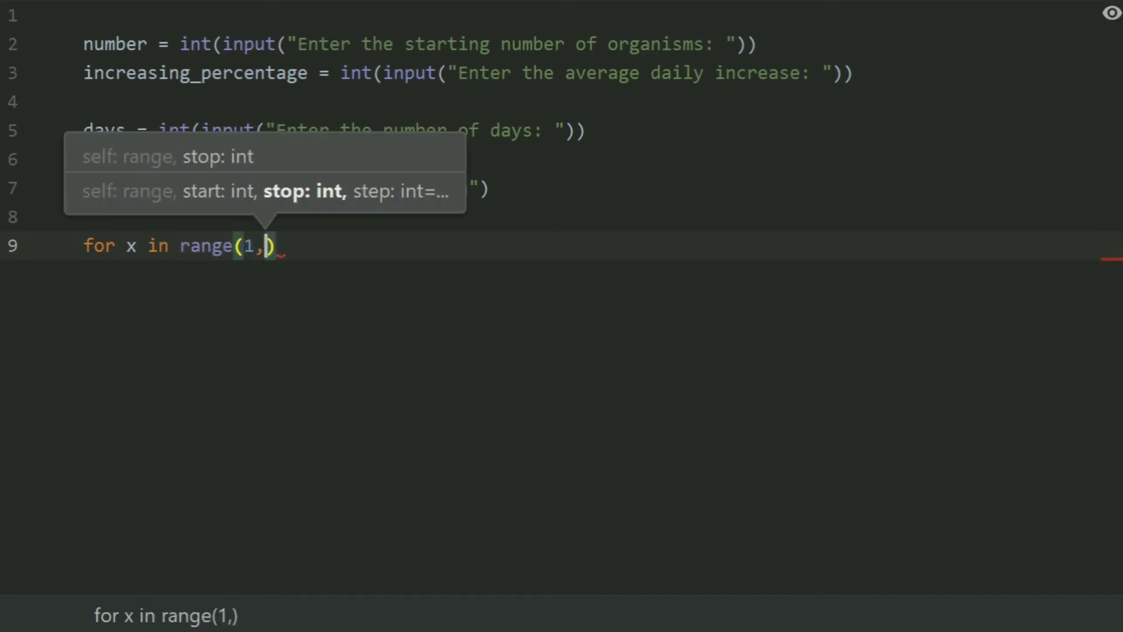
{"action": "type", "text": "days"}
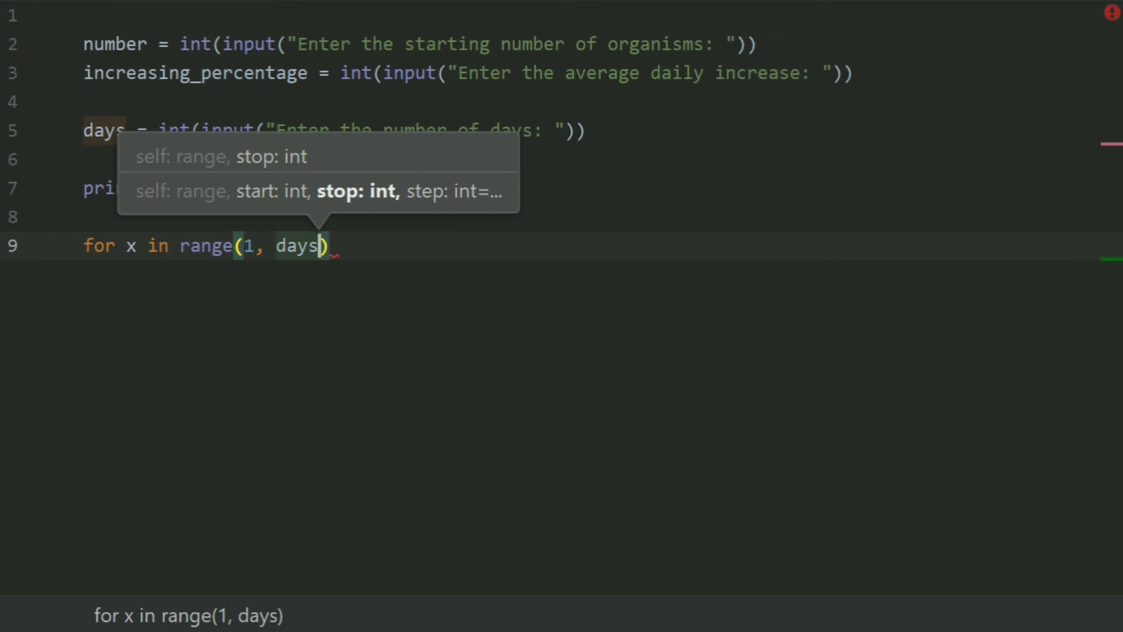
{"action": "type", "text": "+1"}
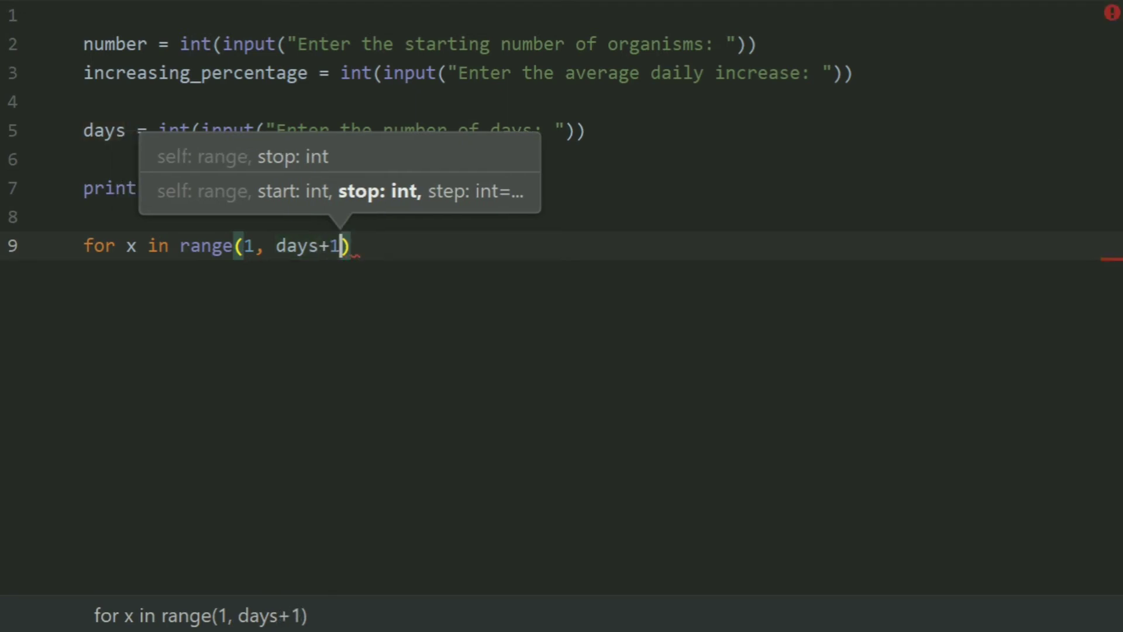
{"action": "key", "text": "Right"}
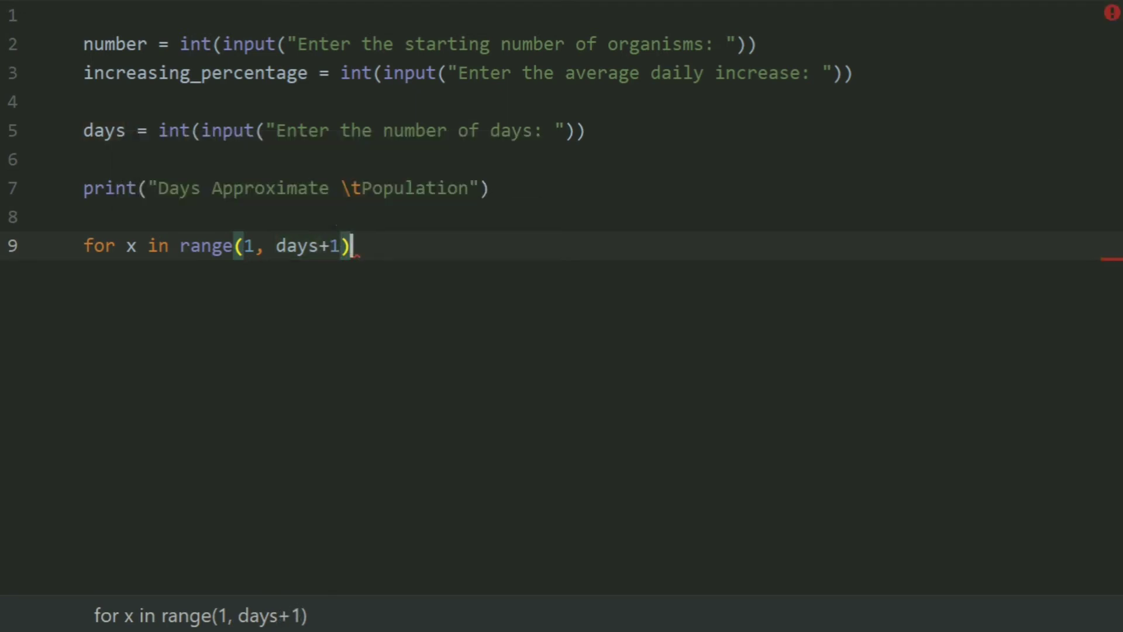
{"action": "type", "text": ":"}
{"action": "key", "text": "Return"}
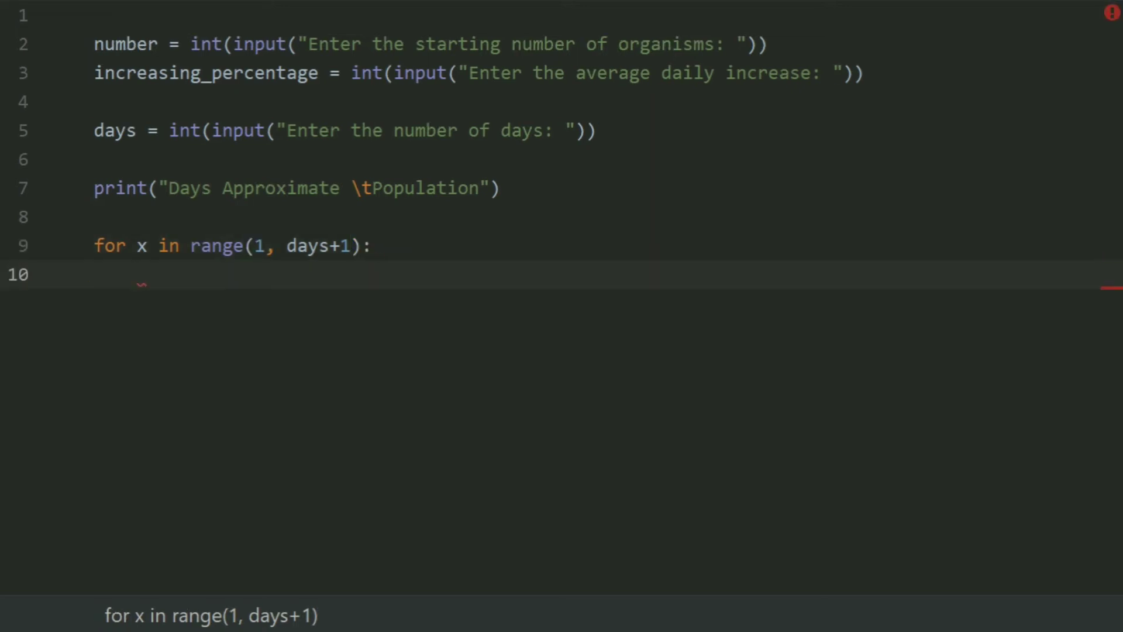
{"action": "type", "text": "if "}
{"action": "type", "text": "c"}
Step: Write if x > 1: on line 10 and open an indented line beneath it
{"action": "key", "text": "BackSpace"}
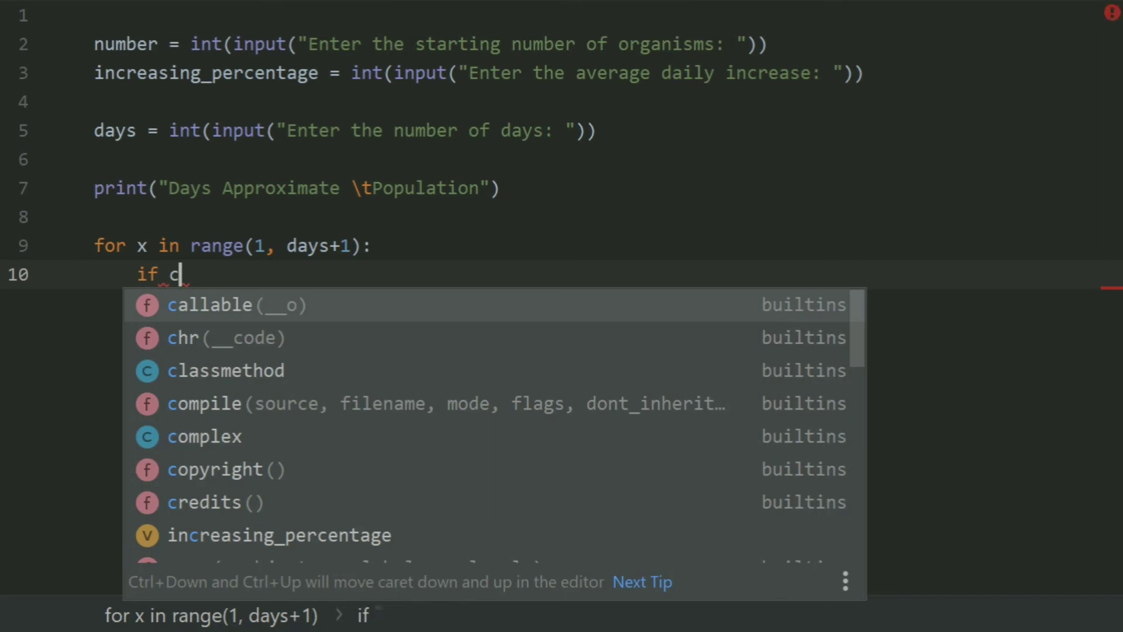
{"action": "type", "text": "x <"}
{"action": "key", "text": "BackSpace"}
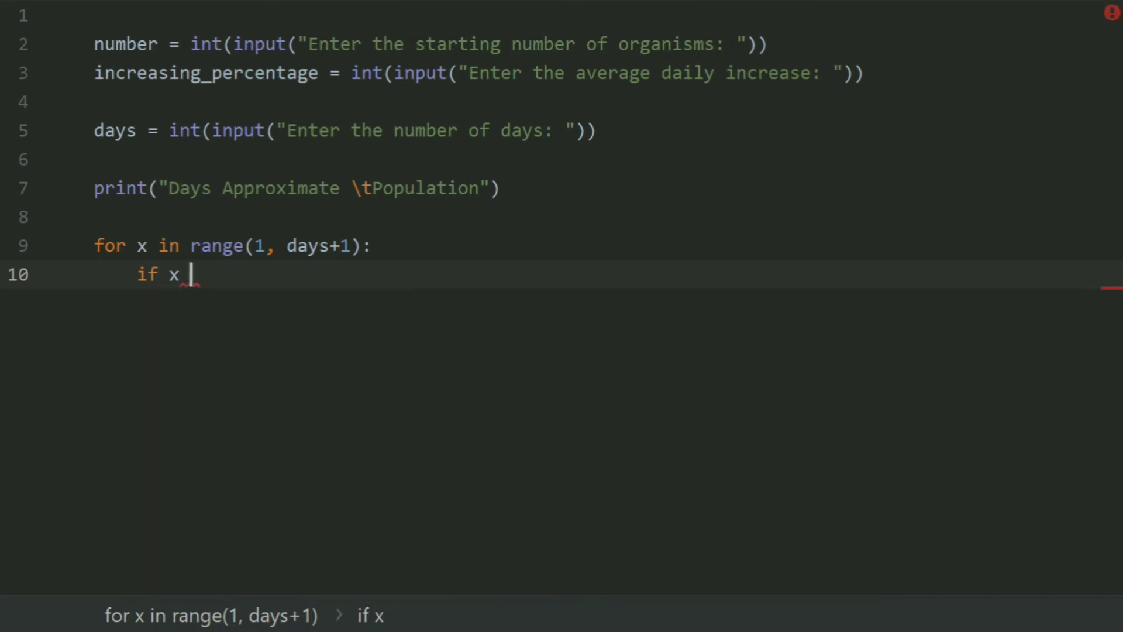
{"action": "type", "text": ">"}
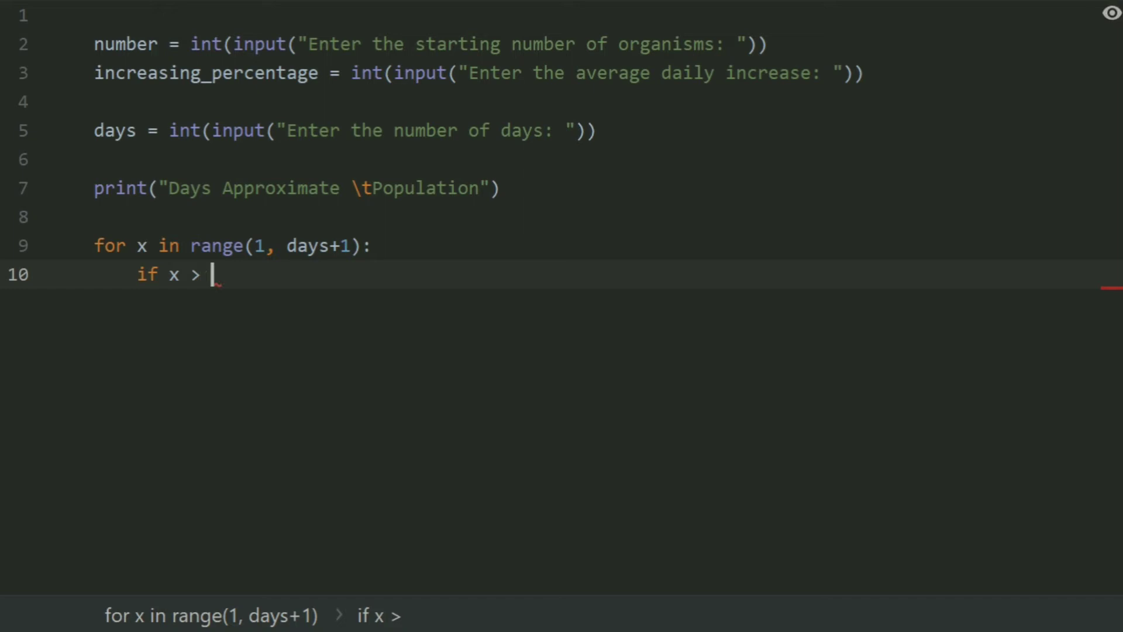
{"action": "type", "text": " 1:"}
{"action": "key", "text": "Return"}
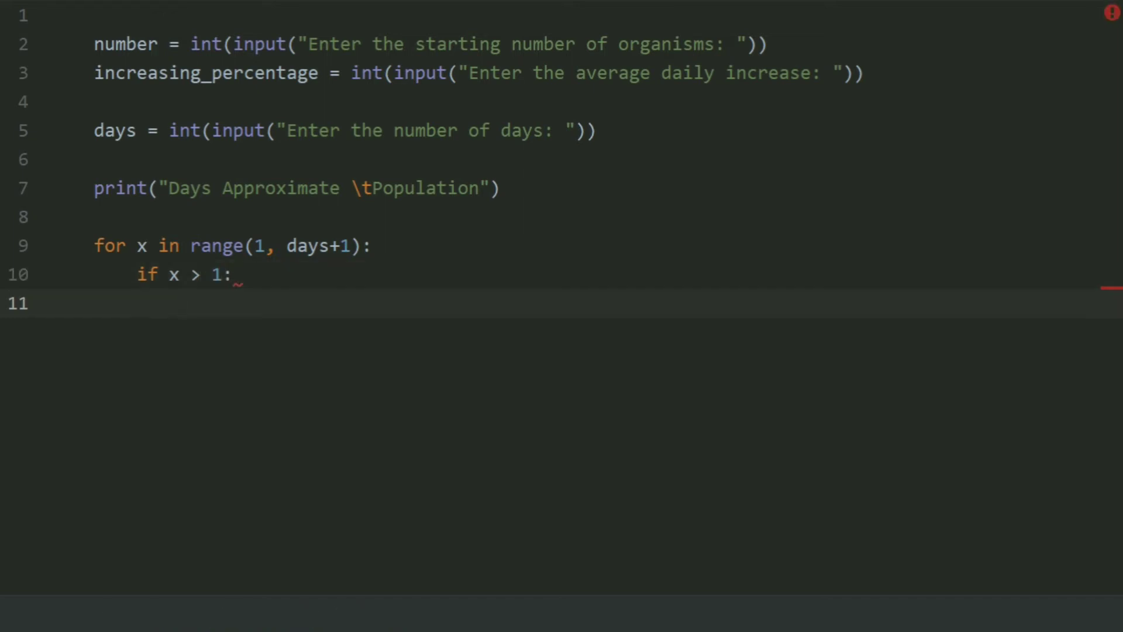
{"action": "type", "text": "in"}
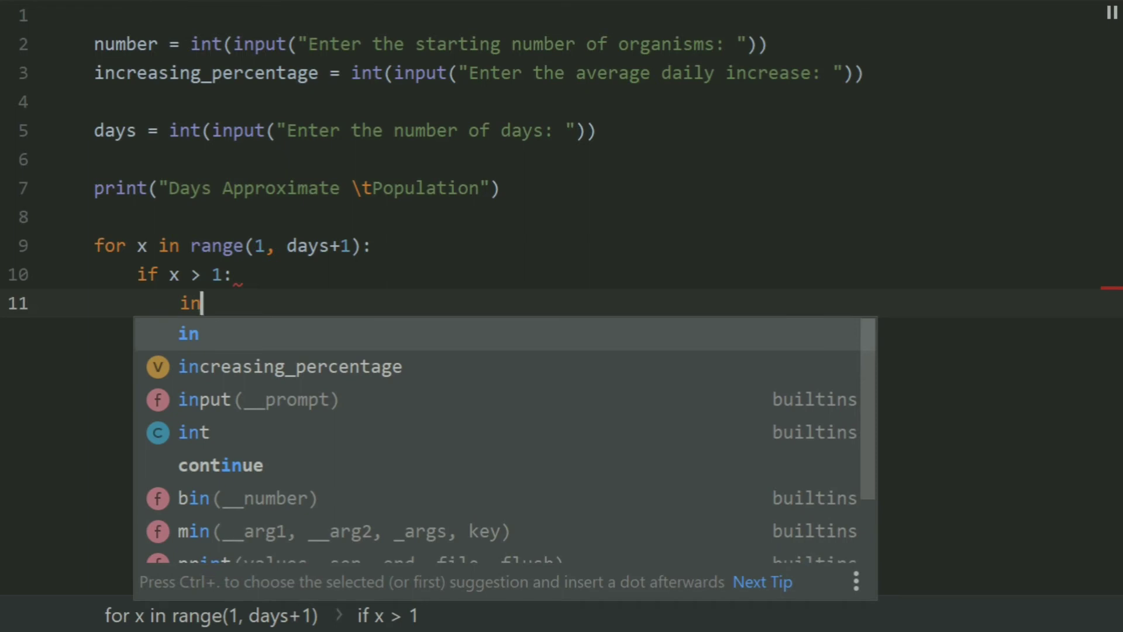
{"action": "type", "text": "cr"}
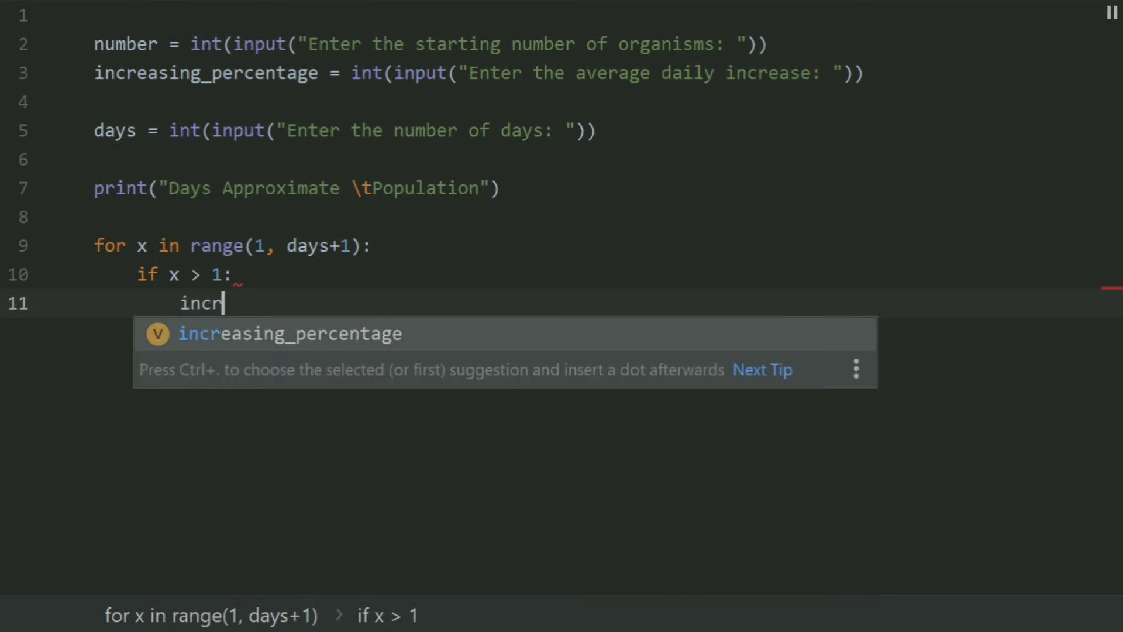
{"action": "type", "text": "ease "}
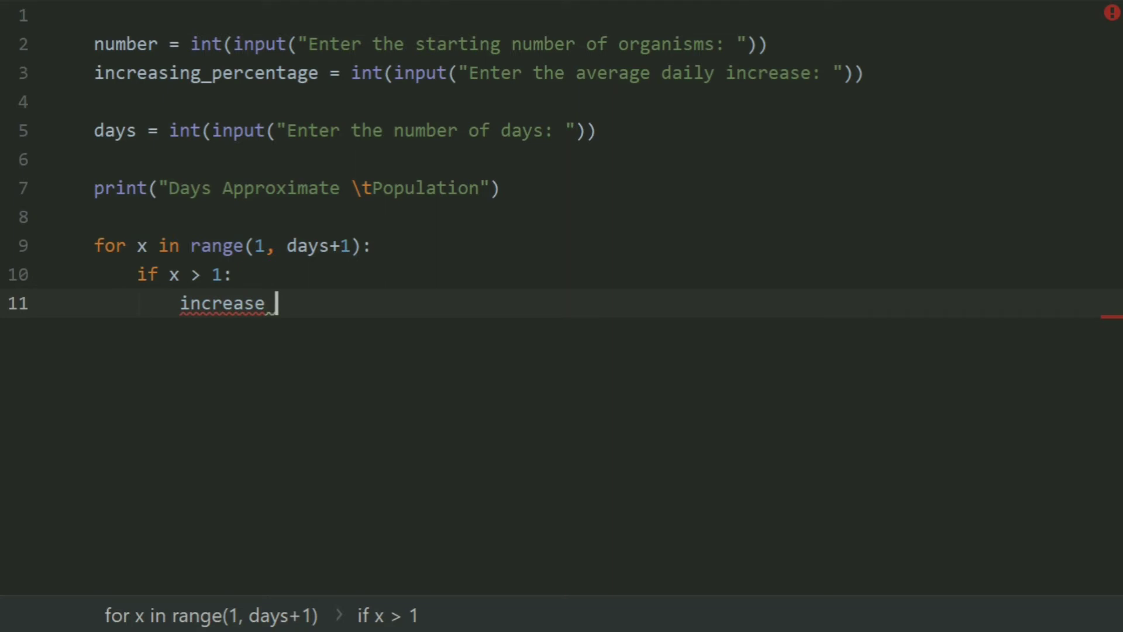
{"action": "type", "text": "="}
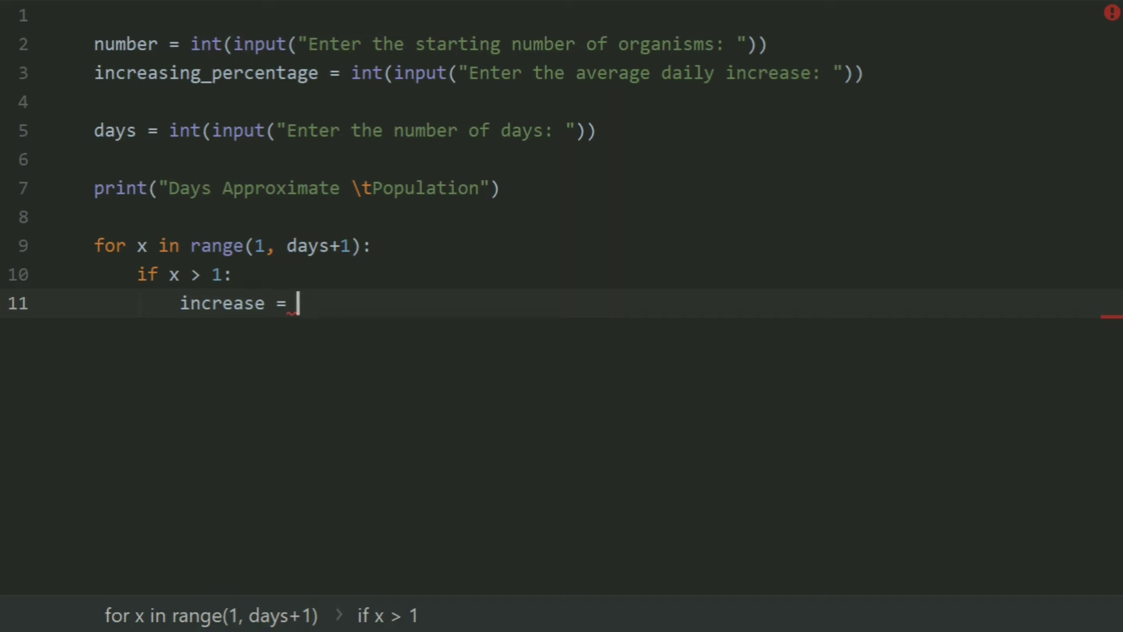
{"action": "type", "text": " number "}
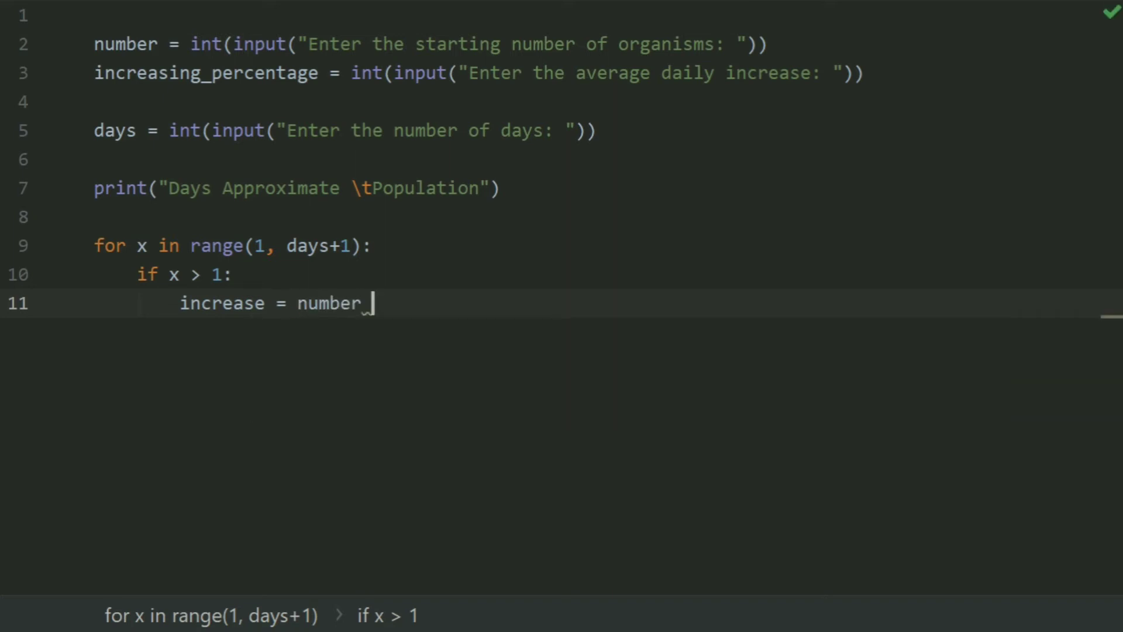
{"action": "type", "text": "* in"}
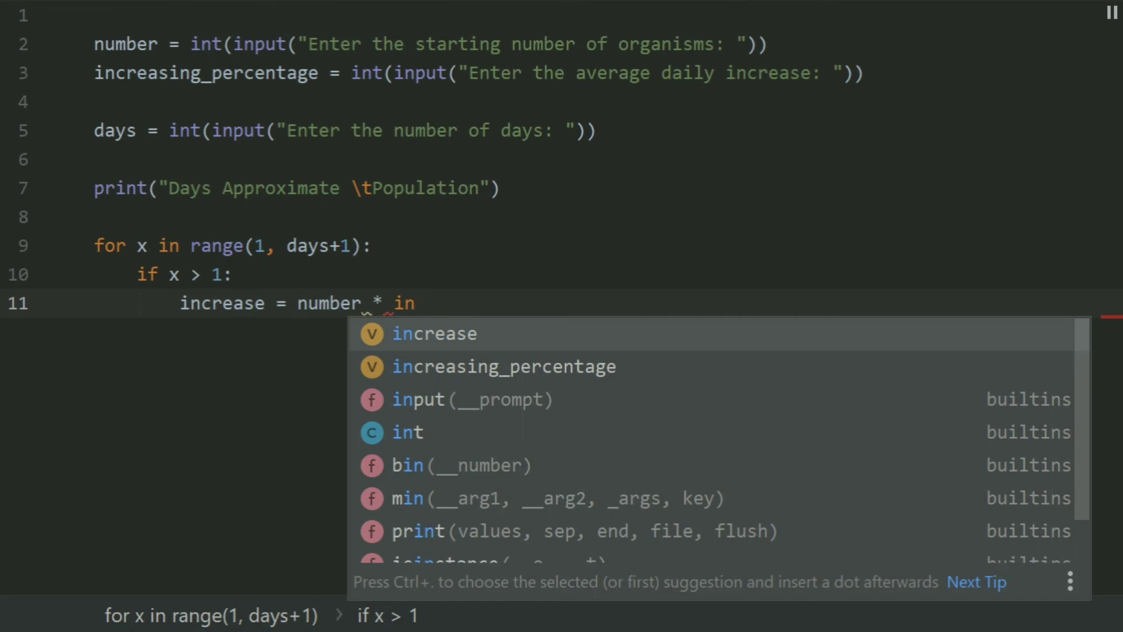
Step: Write increase = number * increasing_percentage /100 on line 11 and start line 12
{"action": "key", "text": "Down"}
{"action": "key", "text": "Return"}
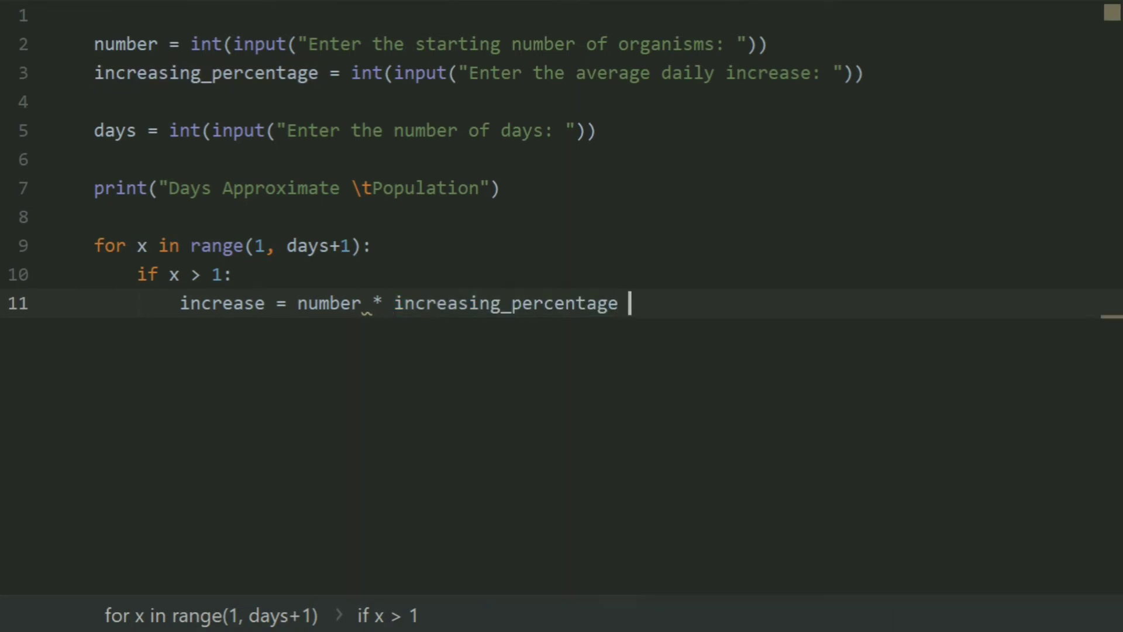
{"action": "type", "text": "/"}
{"action": "key", "text": "BackSpace"}
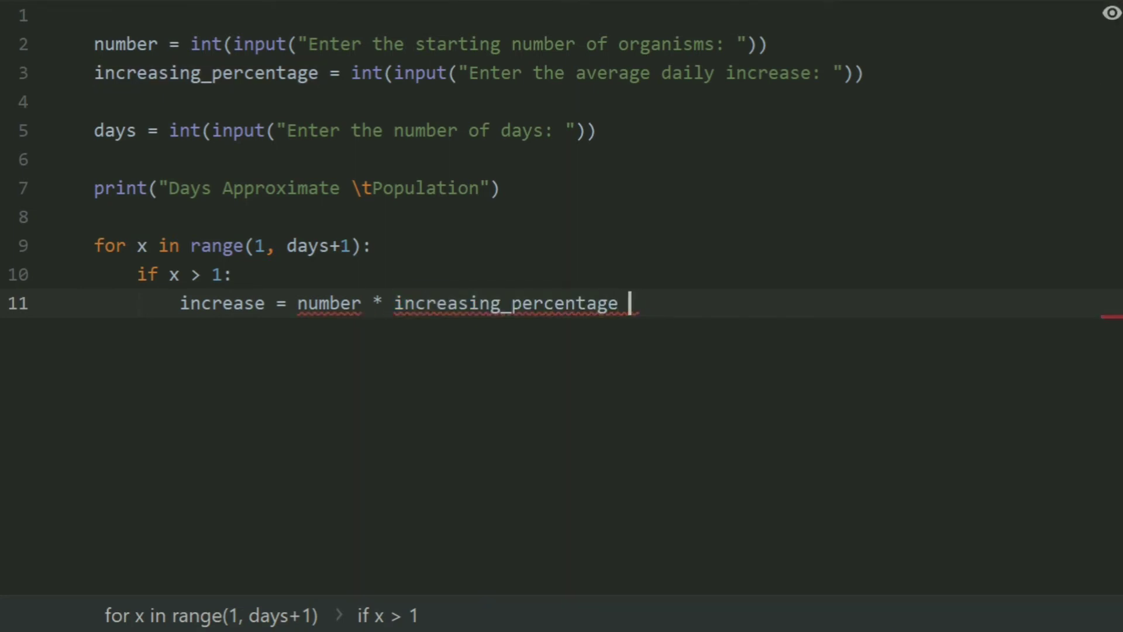
{"action": "type", "text": "/10"}
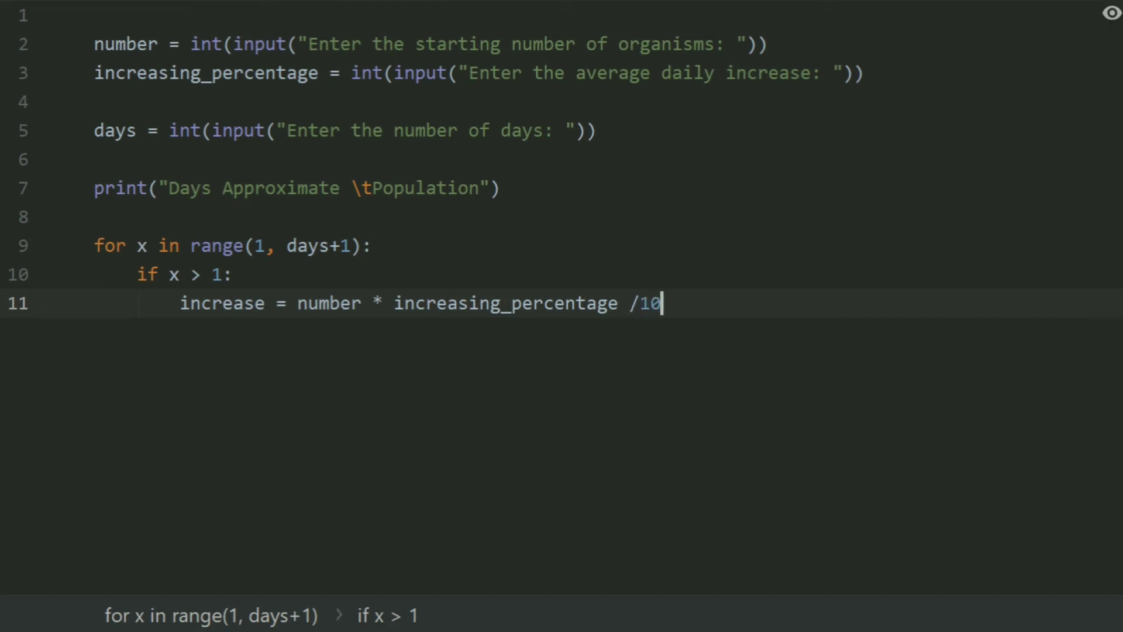
{"action": "type", "text": "0"}
{"action": "key", "text": "Return"}
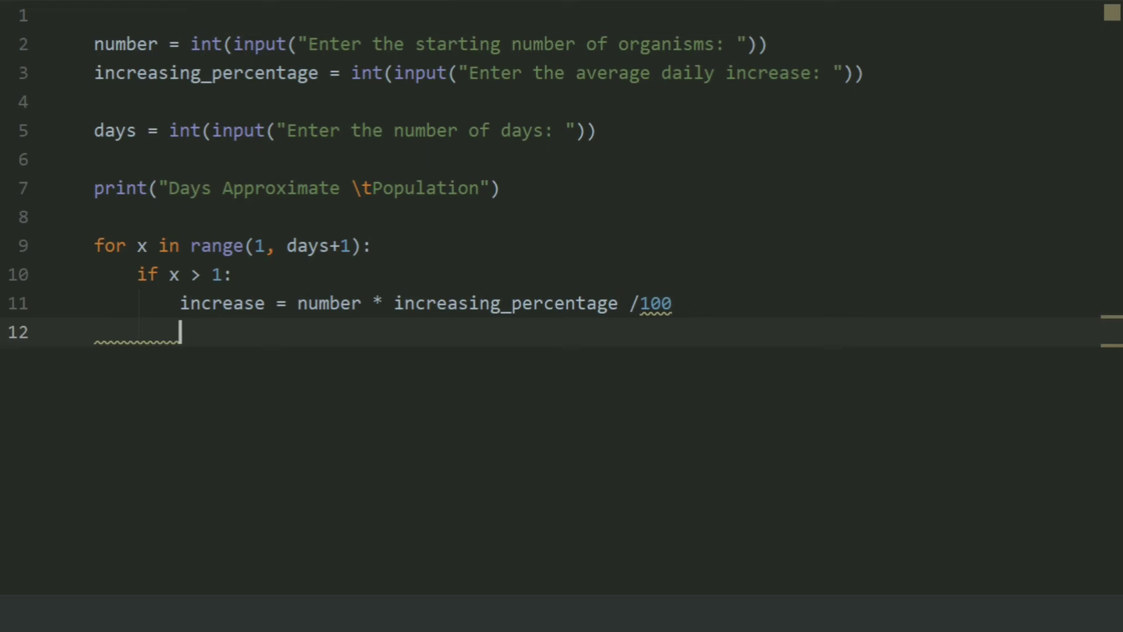
{"action": "type", "text": "num"}
Step: Write number += increase on line 12 and add blank lines after it
{"action": "key", "text": "Return"}
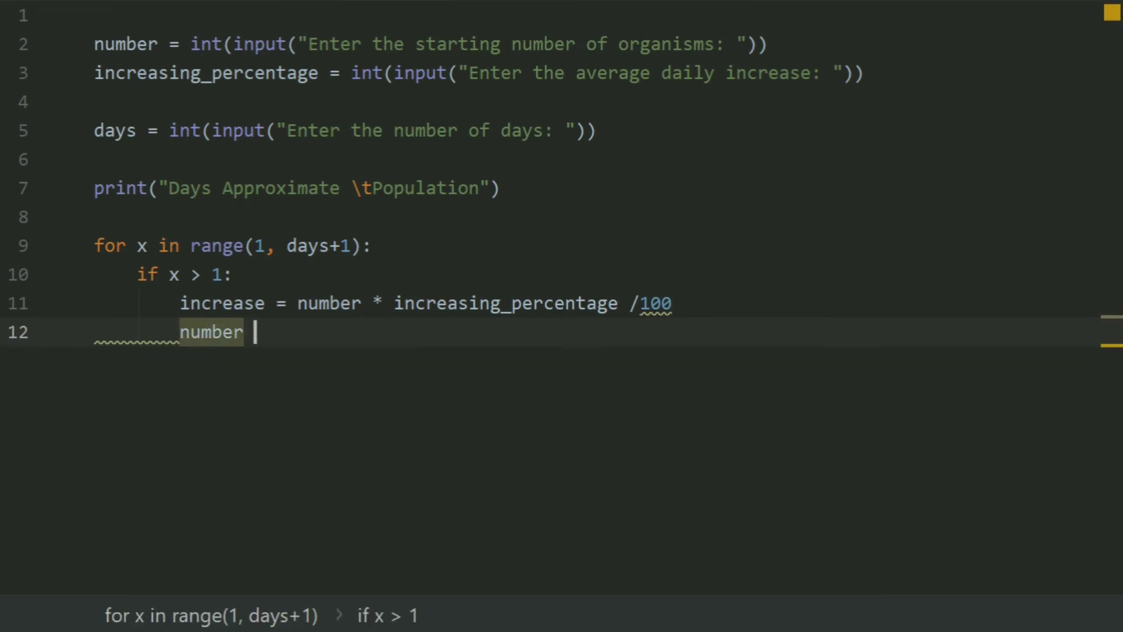
{"action": "type", "text": "="}
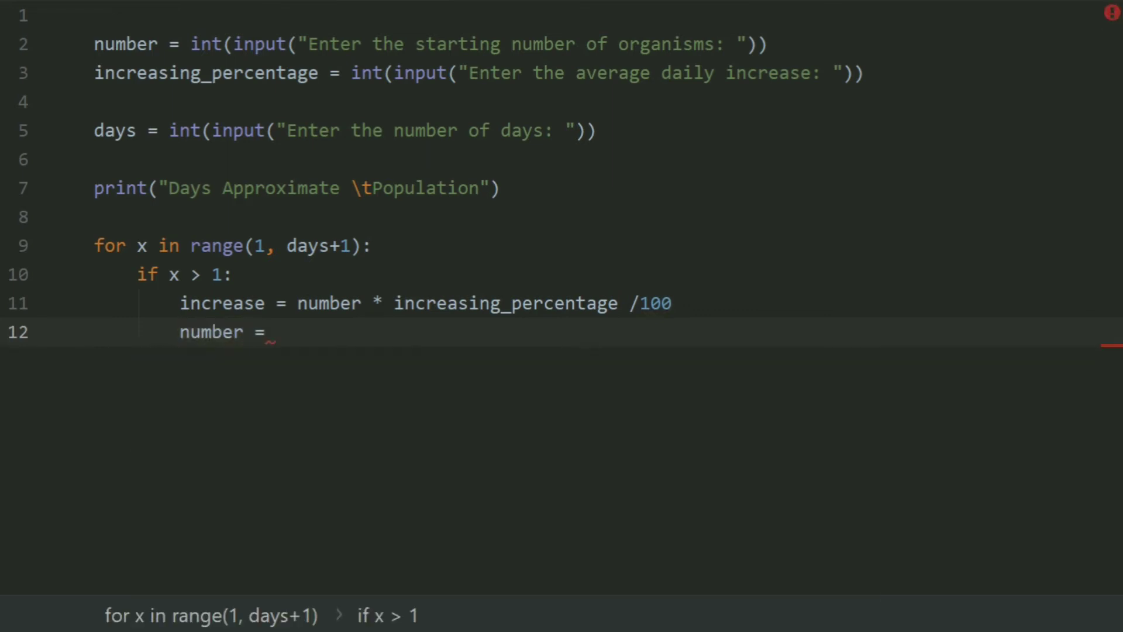
{"action": "key", "text": "BackSpace"}
{"action": "key", "text": "BackSpace"}
{"action": "type", "text": "+"}
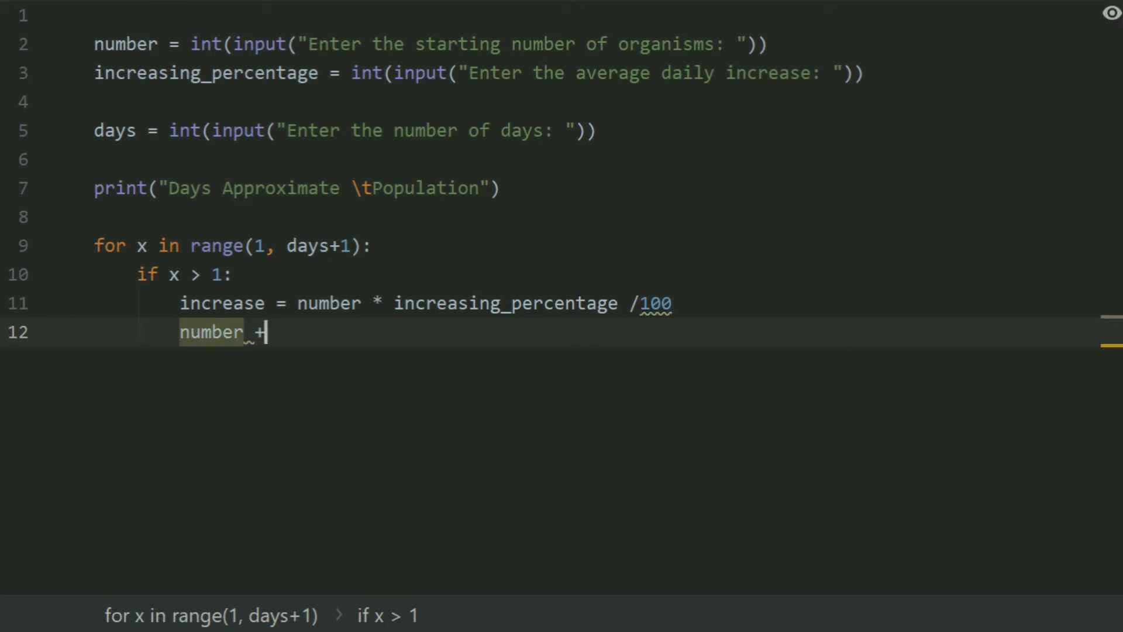
{"action": "type", "text": "= inm"}
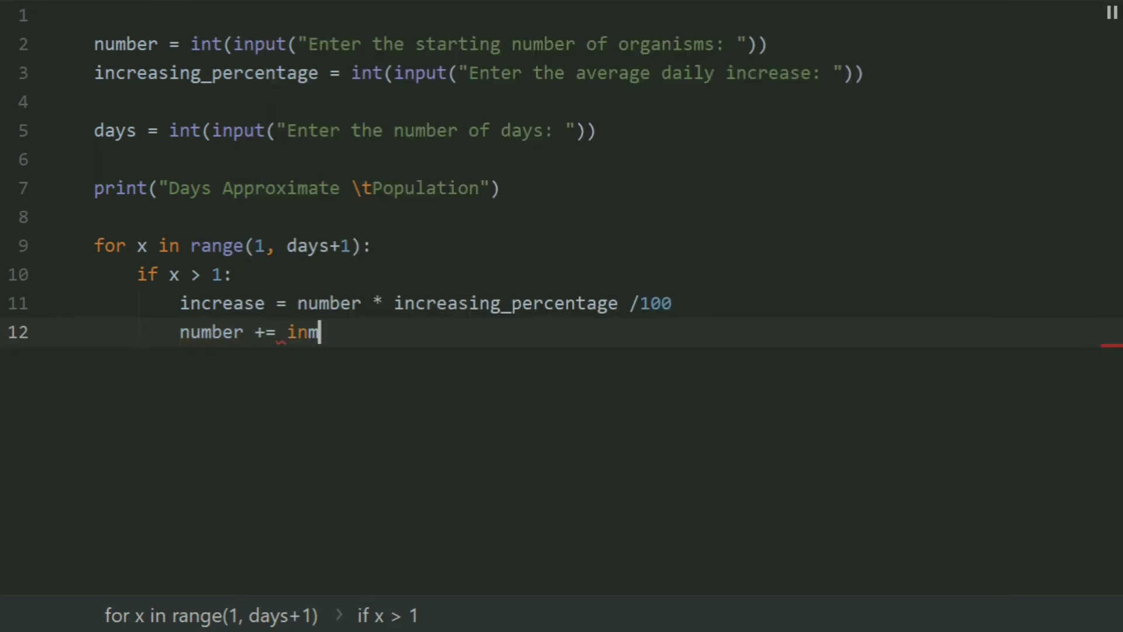
{"action": "key", "text": "BackSpace"}
{"action": "type", "text": "crea"}
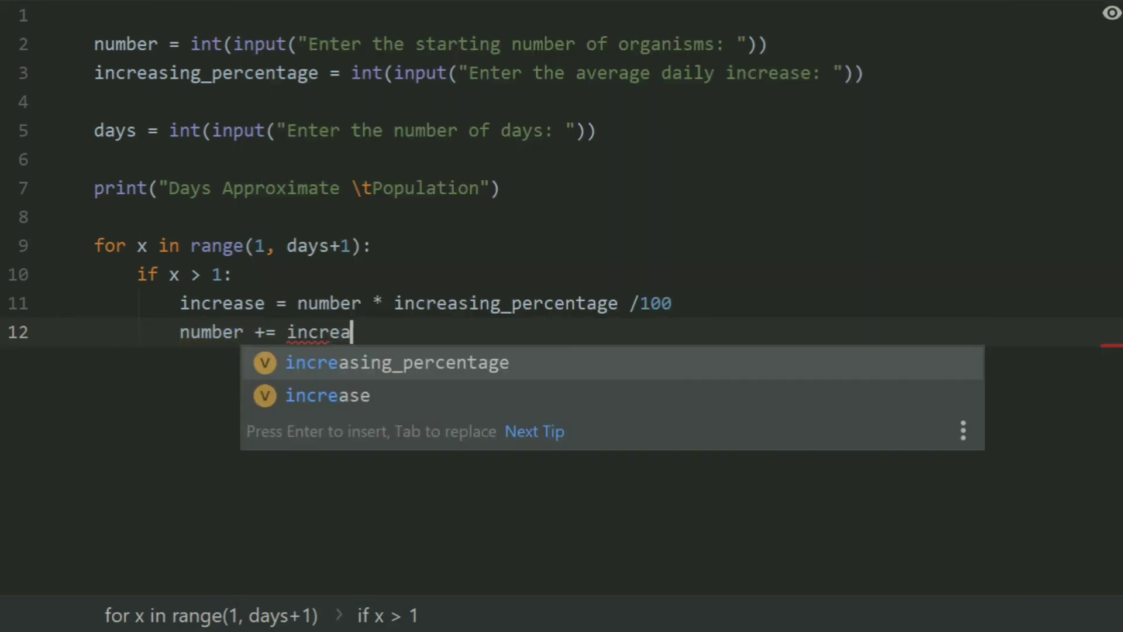
{"action": "type", "text": "se"}
{"action": "key", "text": "Escape"}
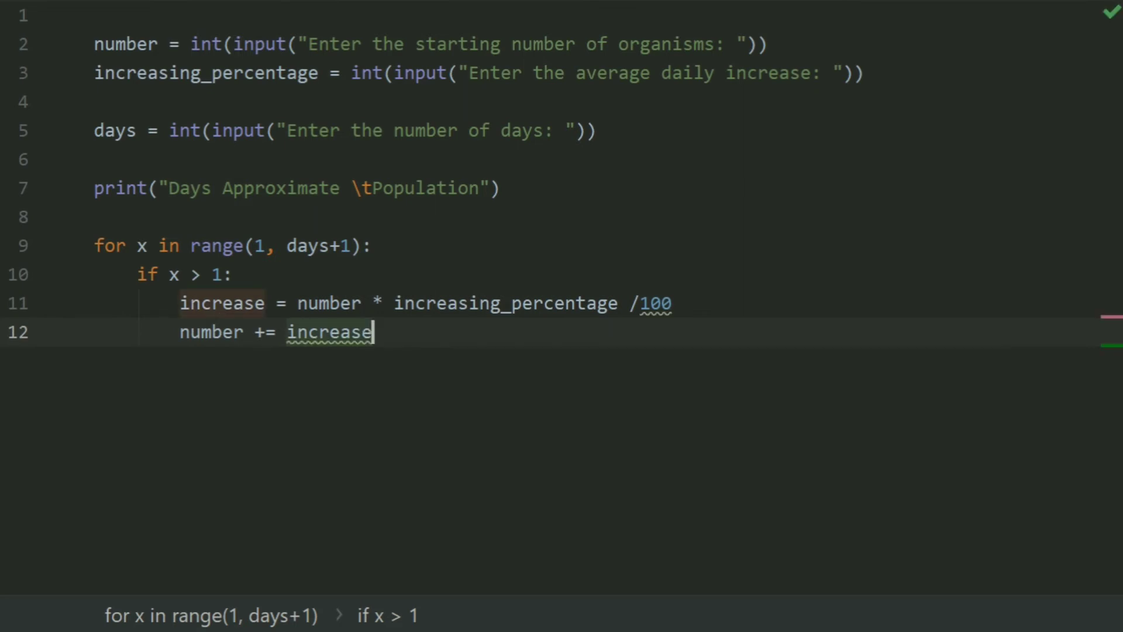
{"action": "key", "text": "Return"}
{"action": "key", "text": "Return"}
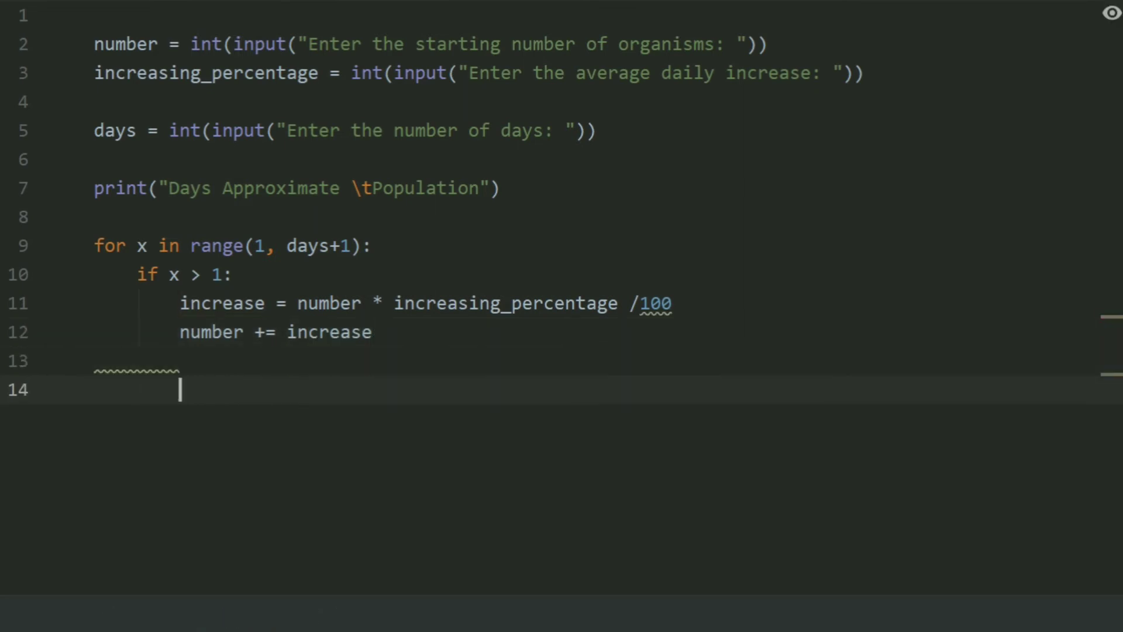
Step: Outdent line 14 and begin print(x, "\t\t\t", format(number, ...)) using autocomplete
{"action": "key", "text": "BackSpace"}
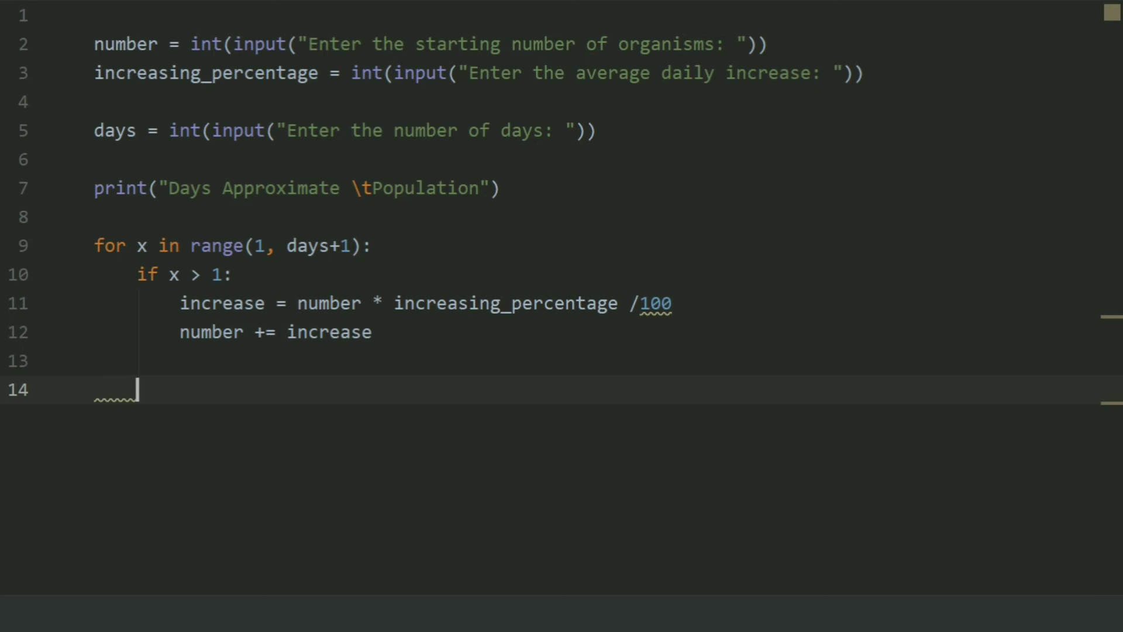
{"action": "type", "text": "print("}
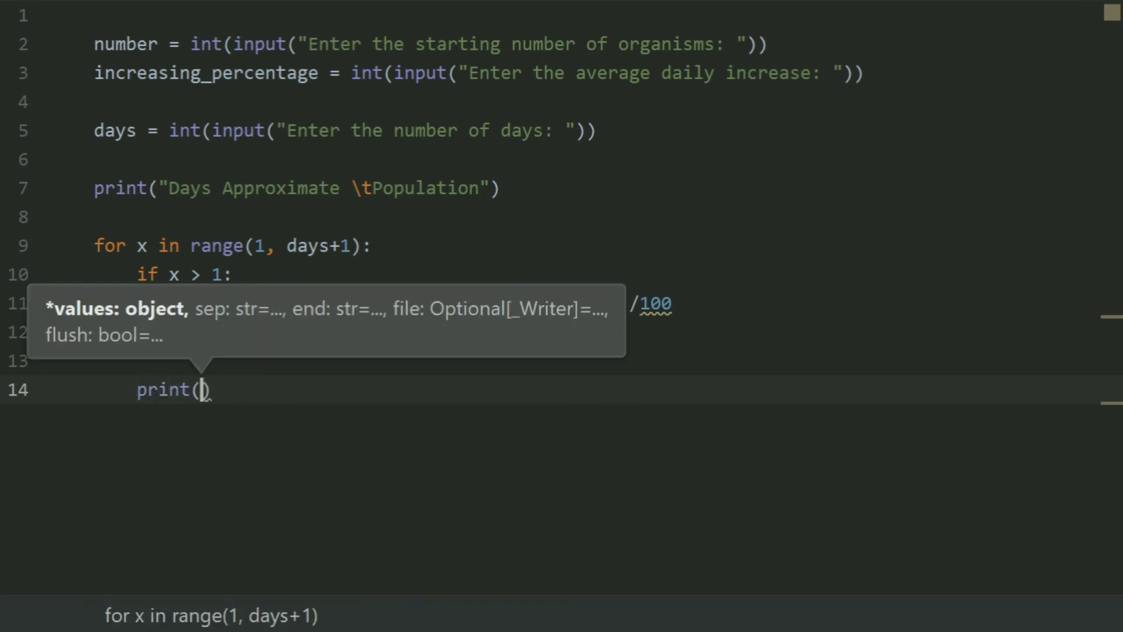
{"action": "type", "text": "x"}
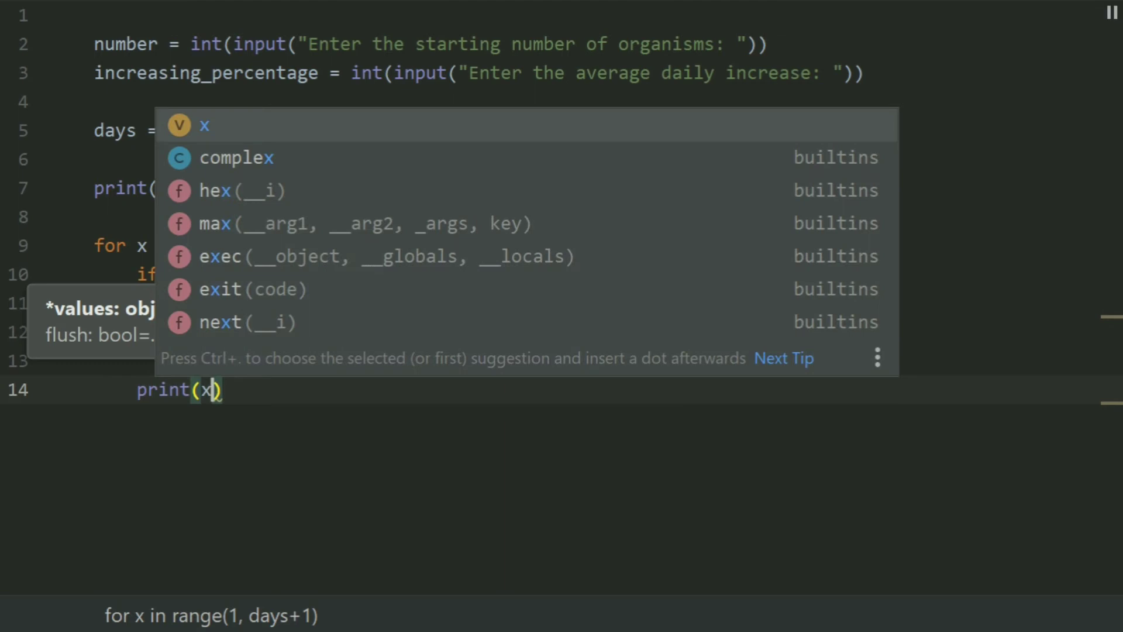
{"action": "type", "text": ","}
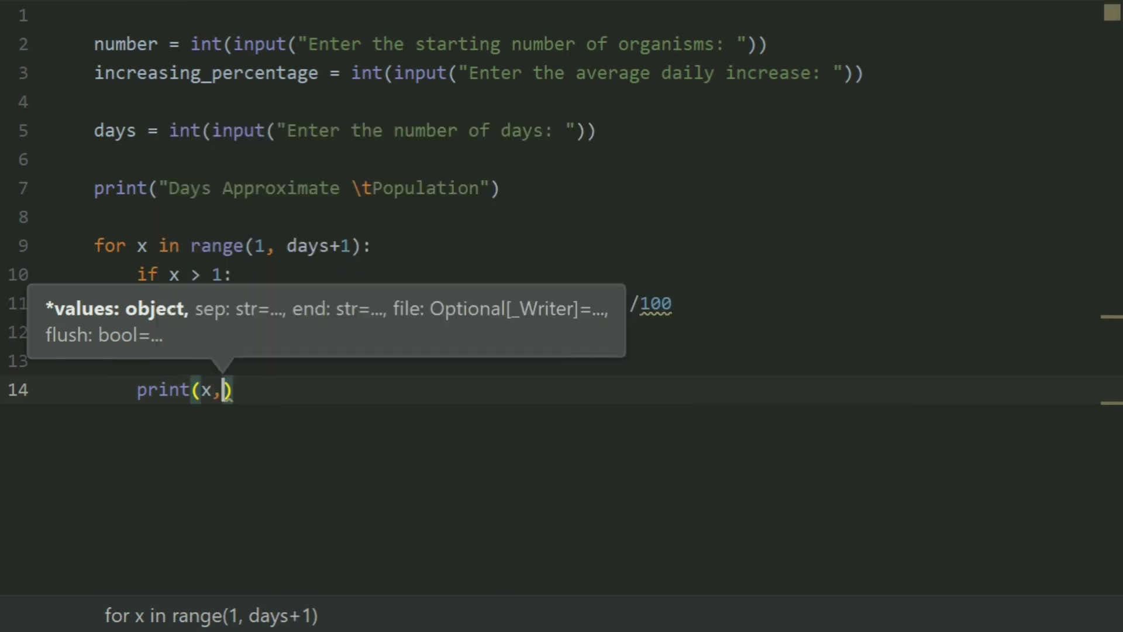
{"action": "type", "text": "\""}
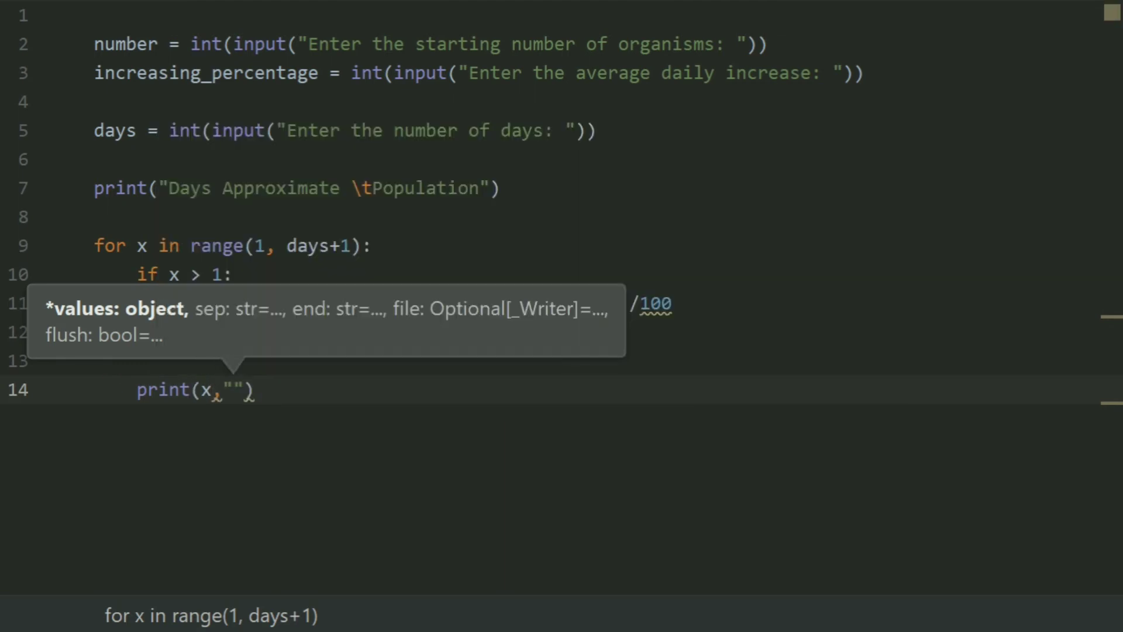
{"action": "type", "text": "\\t\\"}
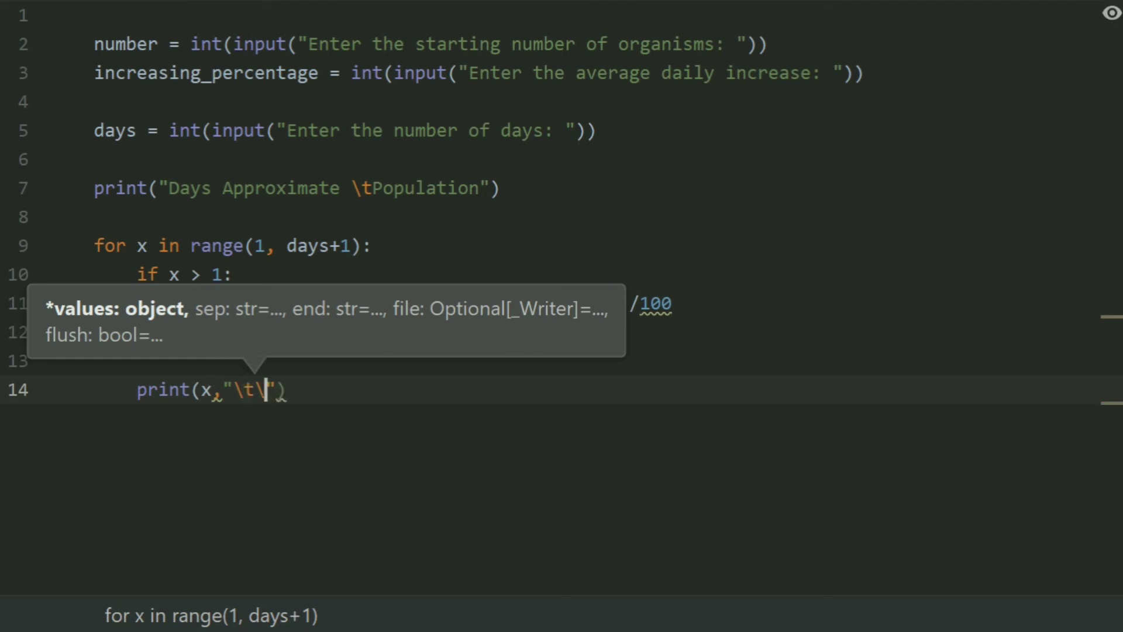
{"action": "type", "text": "t\\t"}
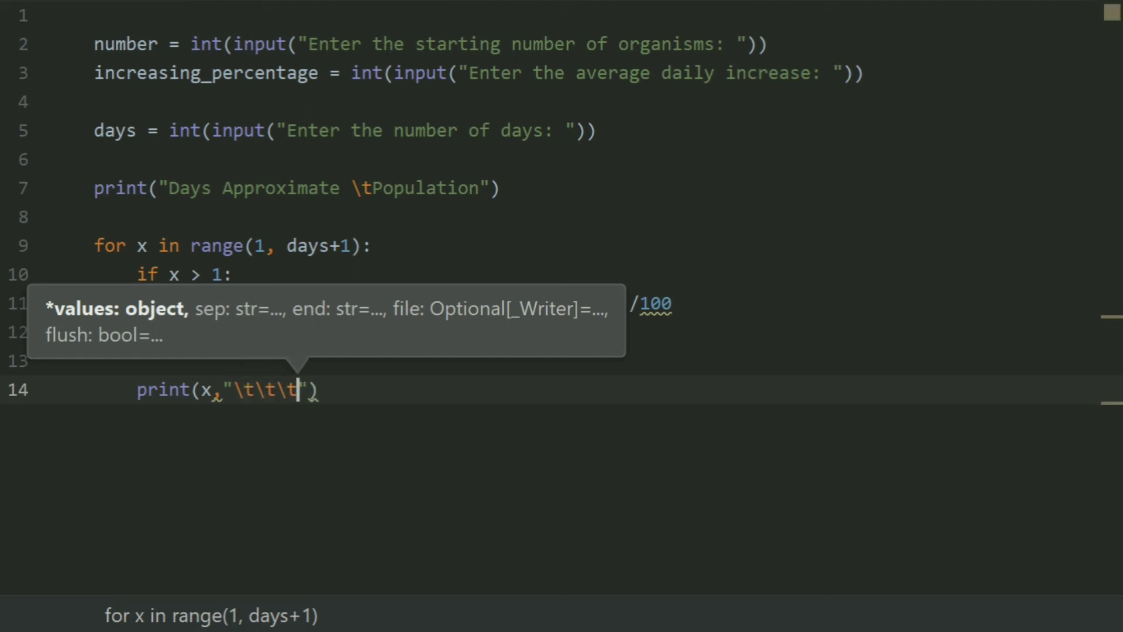
{"action": "type", "text": "\""}
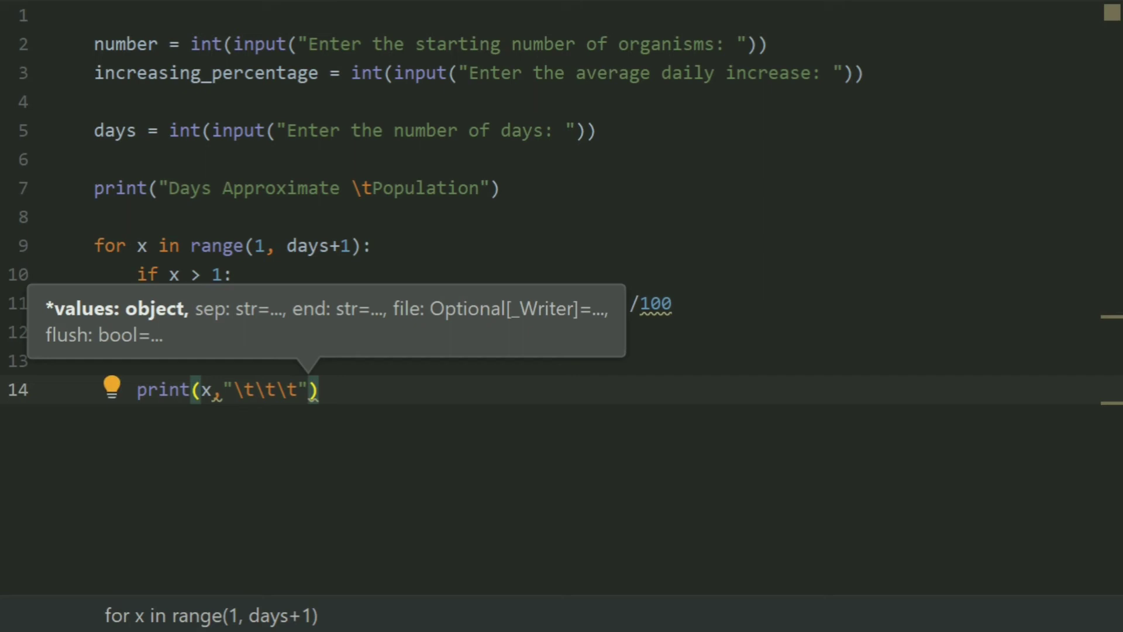
{"action": "type", "text": ","}
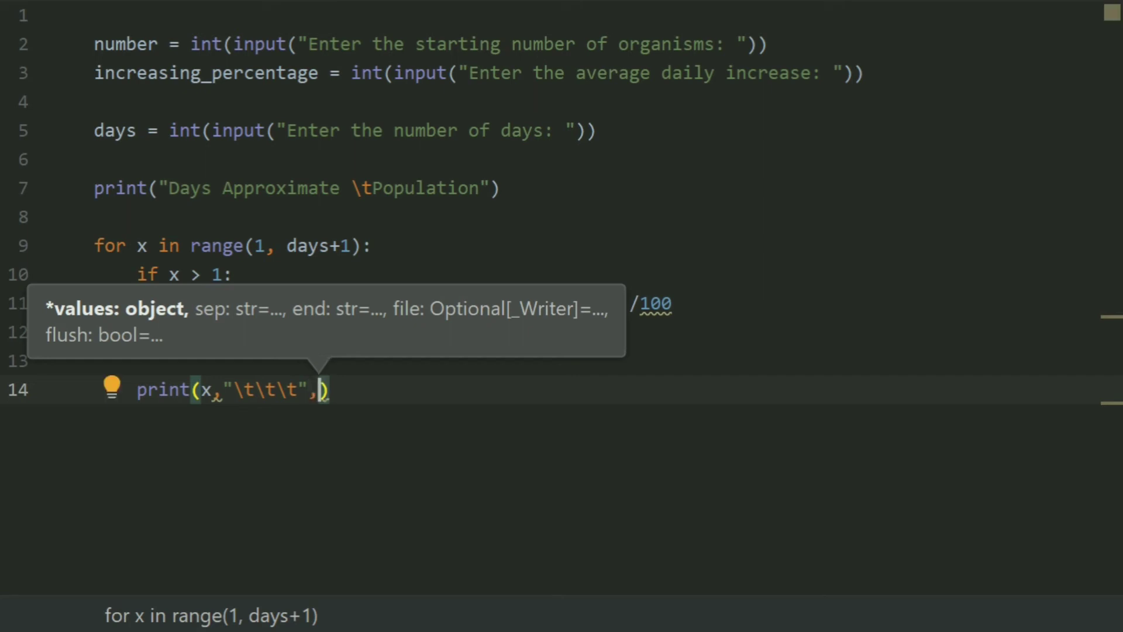
{"action": "type", "text": "forma"}
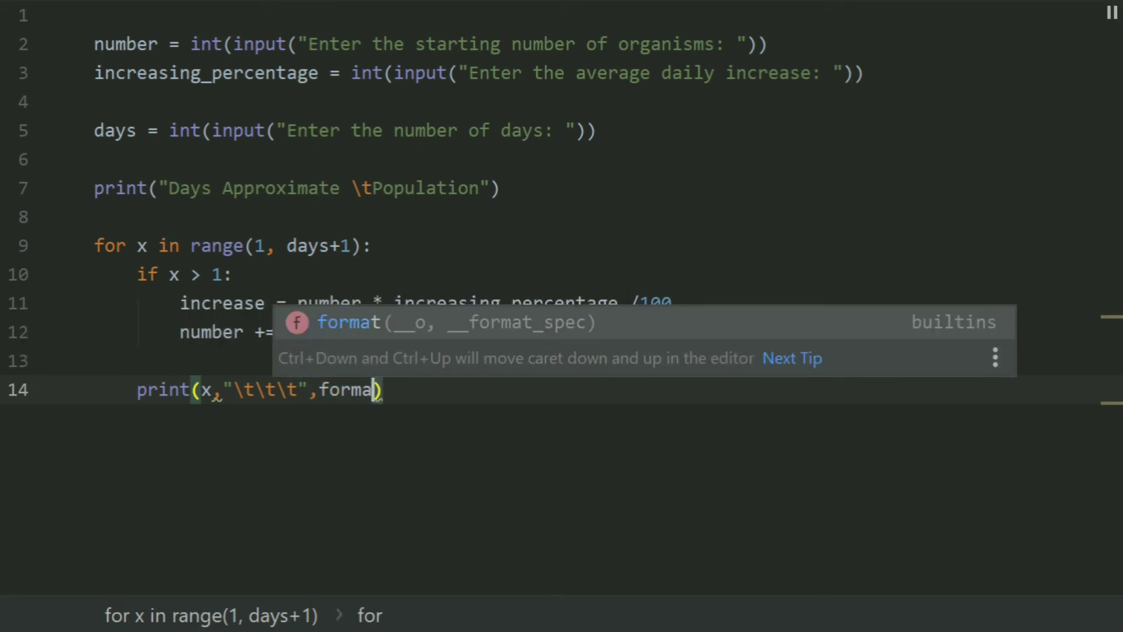
{"action": "type", "text": "t"}
{"action": "key", "text": "Return"}
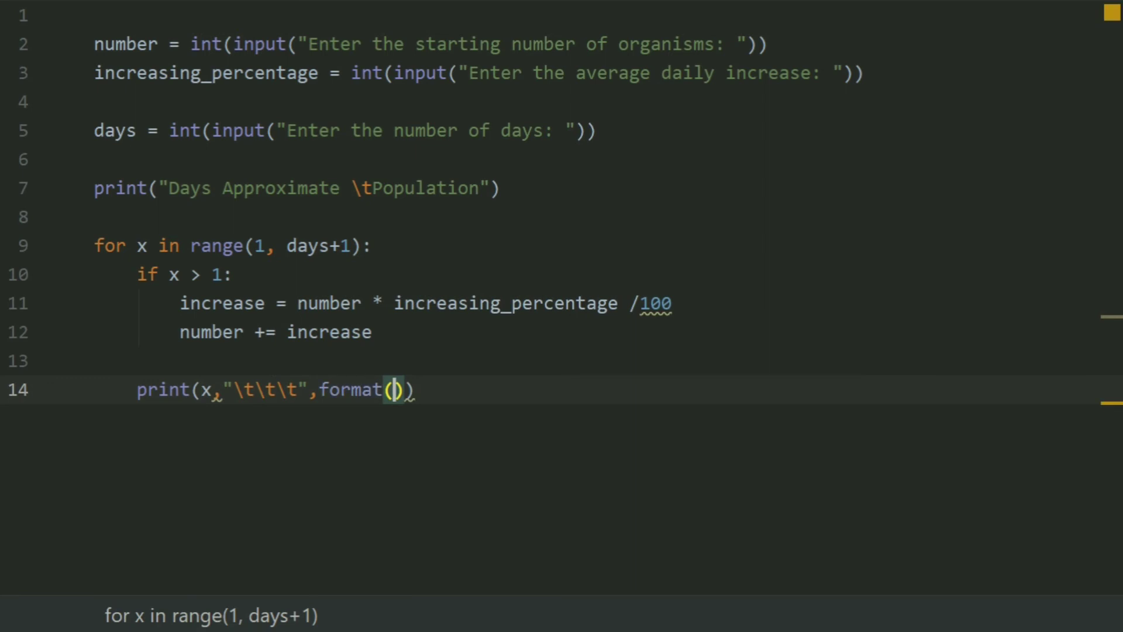
{"action": "type", "text": "num"}
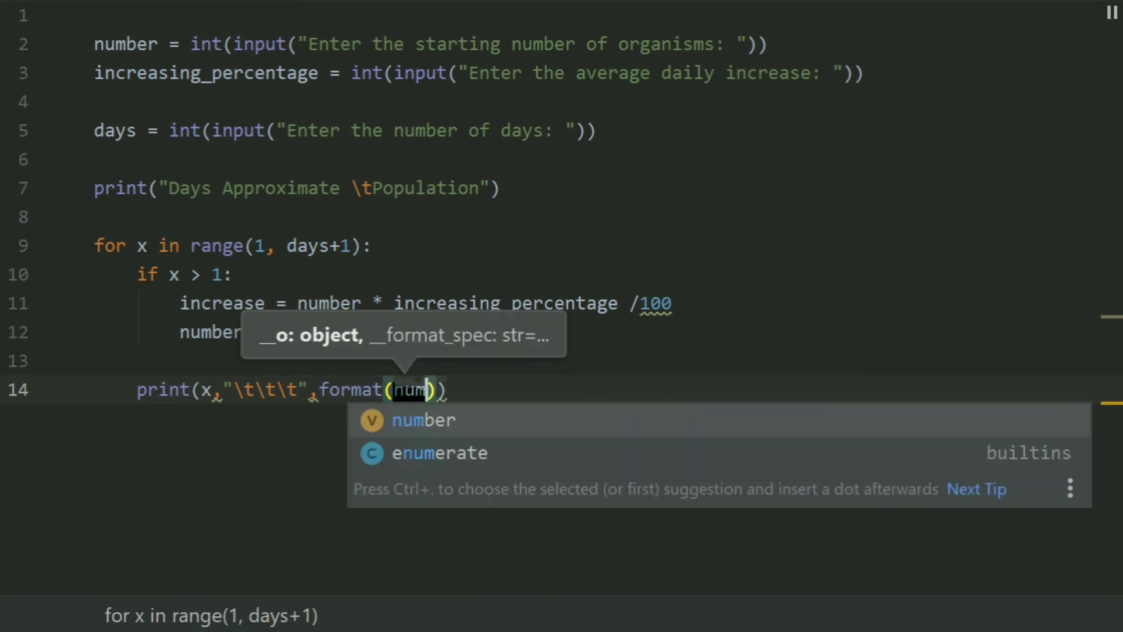
{"action": "key", "text": "Return"}
{"action": "type", "text": ","}
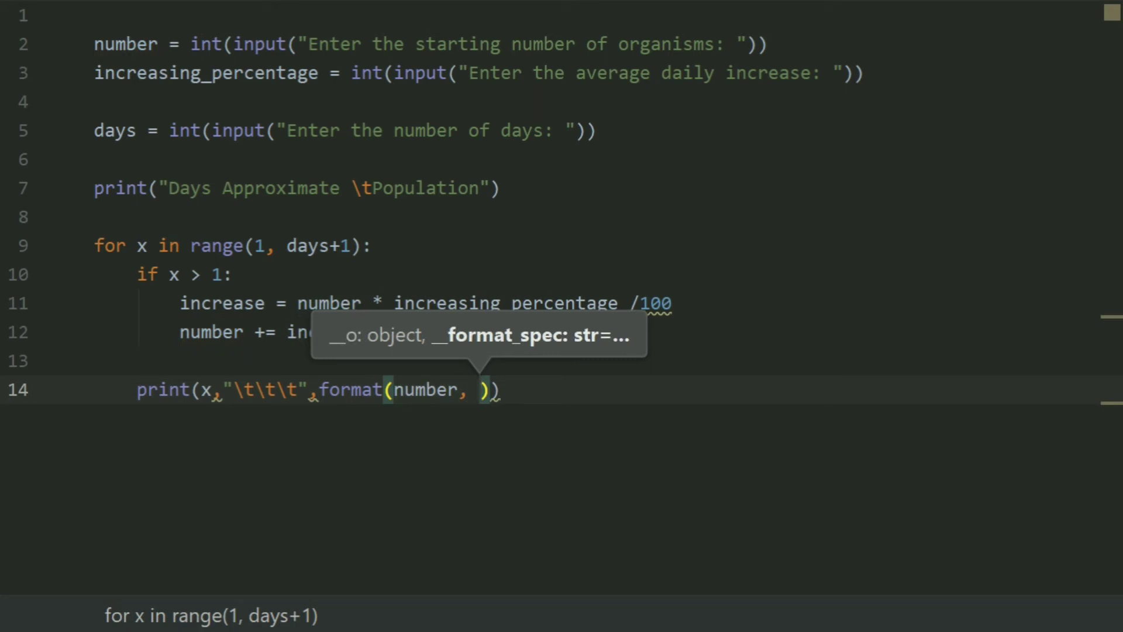
{"action": "type", "text": " '."}
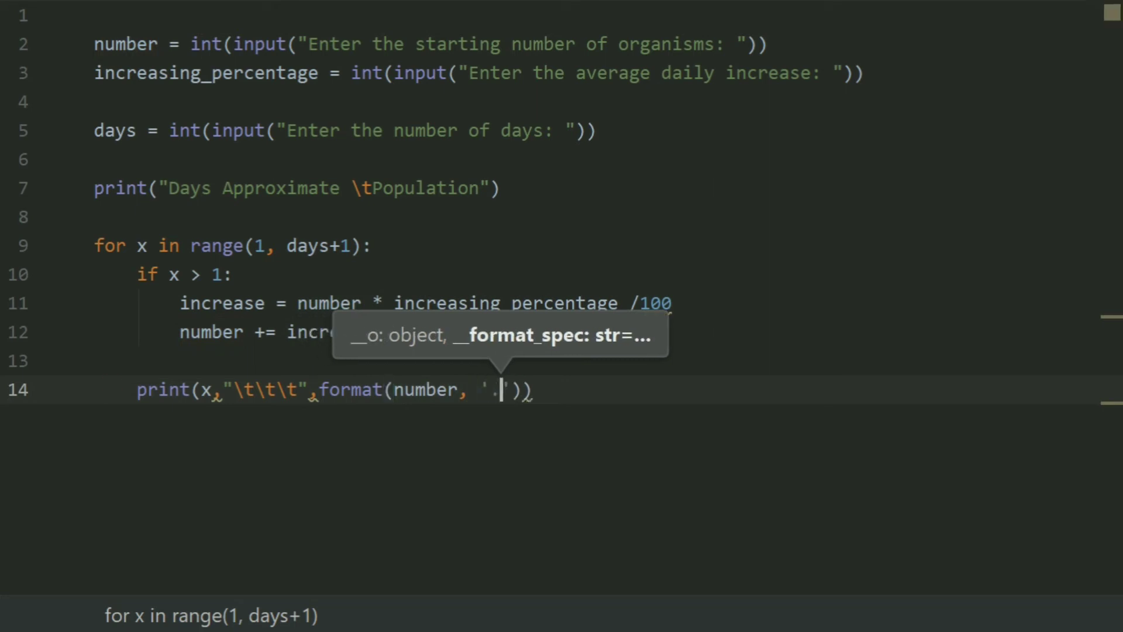
{"action": "type", "text": "2f"}
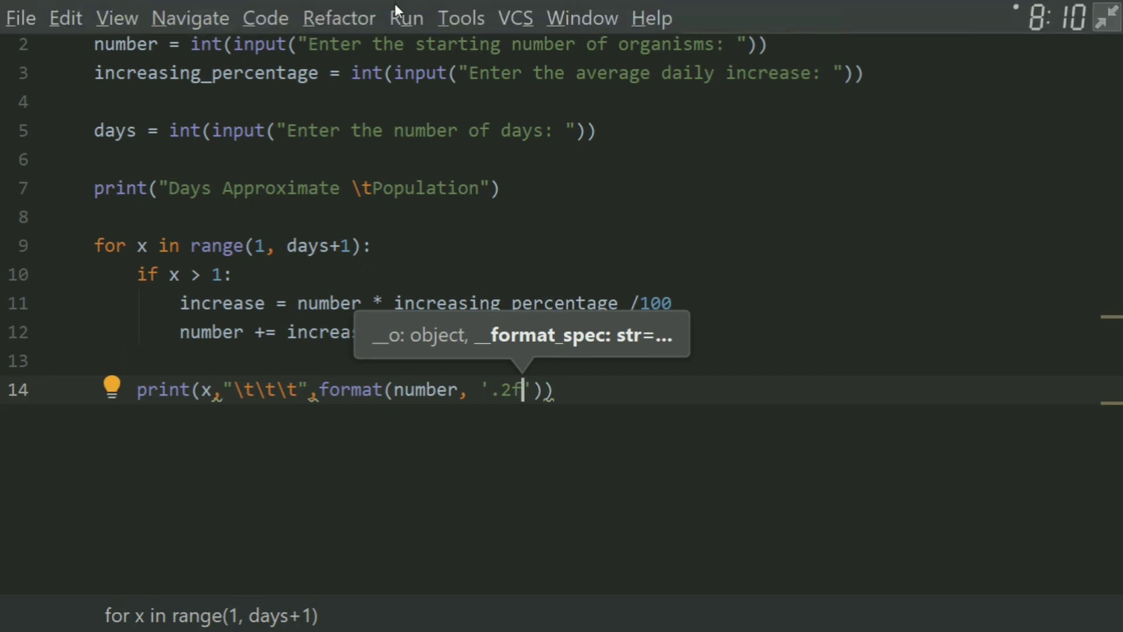
Step: Run the Population script from the Run menu's configuration list
{"action": "left_click", "coordinate": [407, 11]}
{"action": "left_click", "coordinate": [431, 182]}
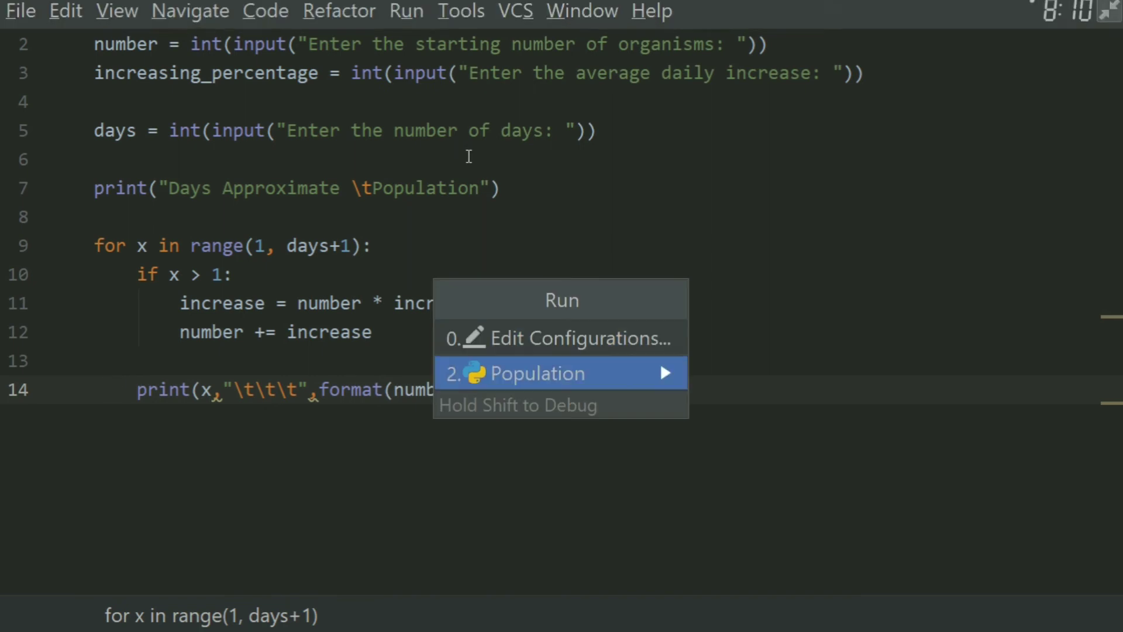
{"action": "left_click", "coordinate": [596, 374]}
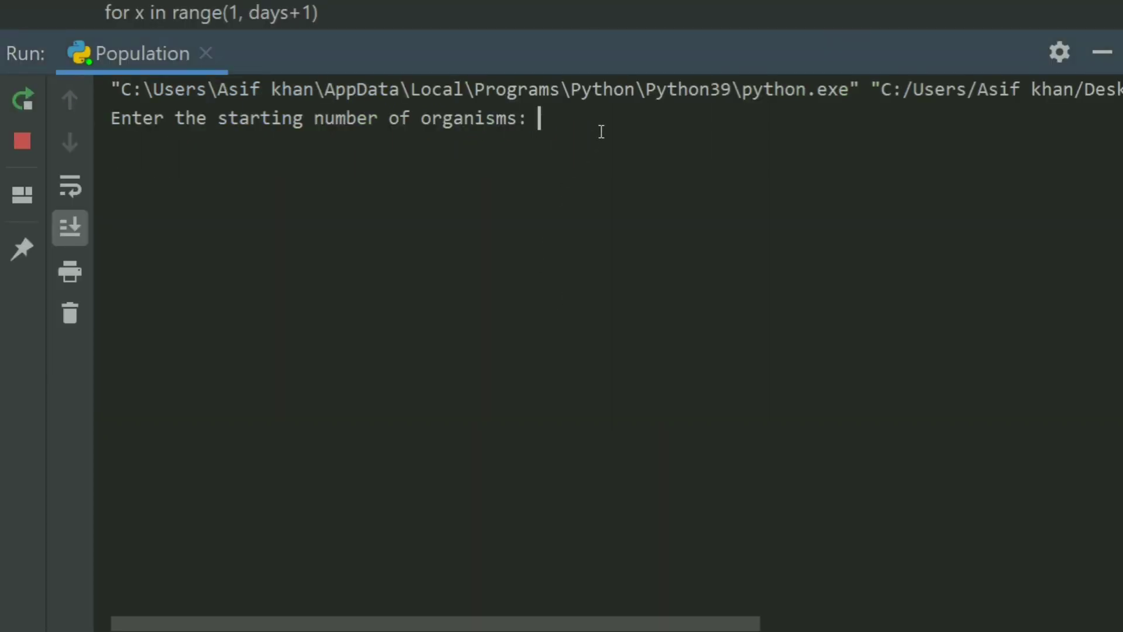
{"action": "type", "text": "3"}
Step: Enter 3 organisms, 30 percent increase and 5 days, then shrink the console
{"action": "key", "text": "Return"}
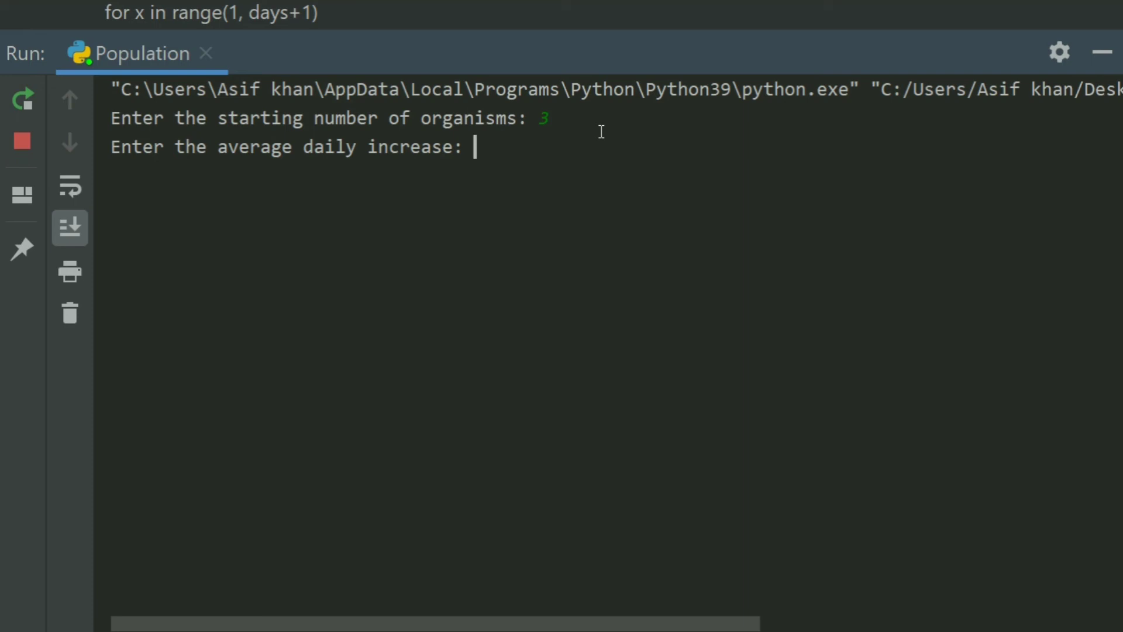
{"action": "type", "text": "30"}
{"action": "key", "text": "Return"}
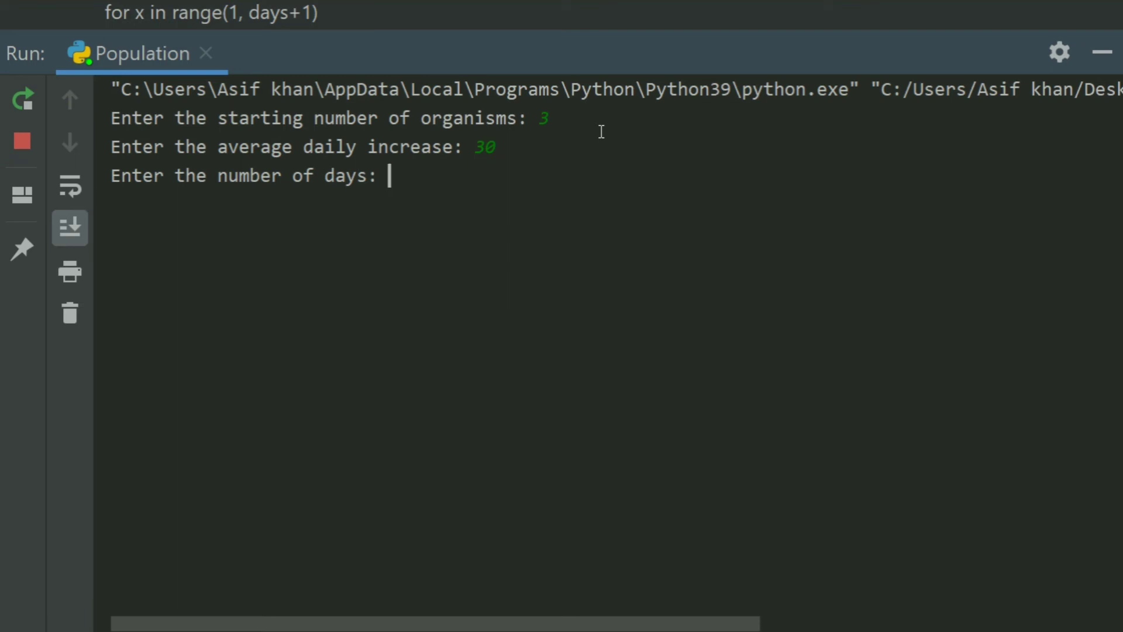
{"action": "type", "text": "5"}
{"action": "key", "text": "Return"}
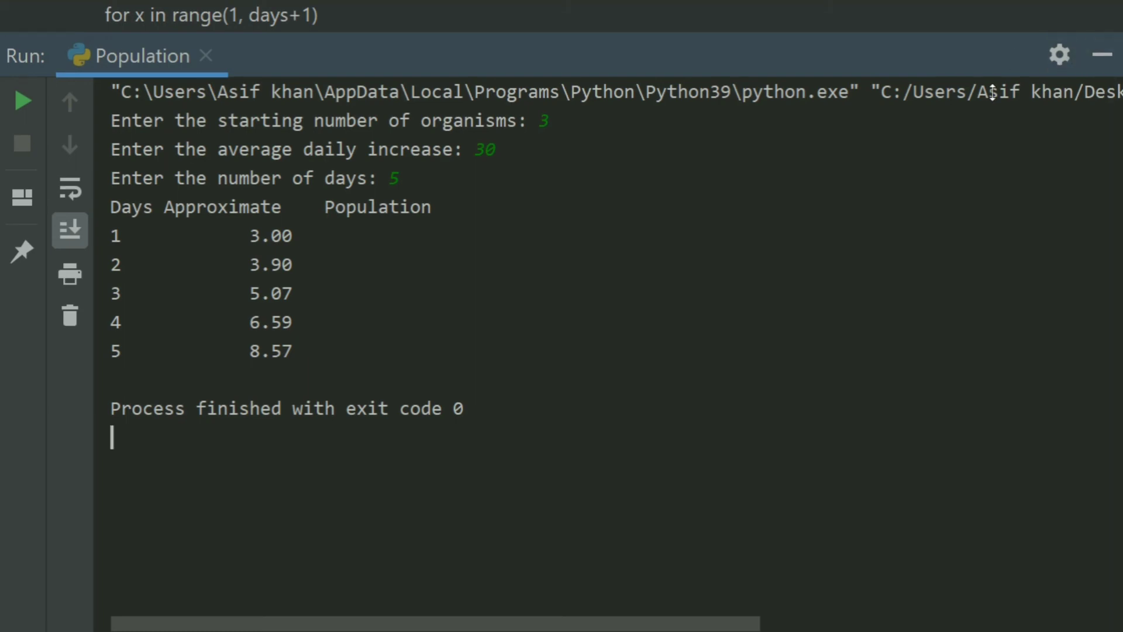
{"action": "left_click_drag", "start_coordinate": [1002, 52], "coordinate": [615, 445]}
Step: Add a fourth \t before the closing quote of line 14's separator string
{"action": "left_click", "coordinate": [327, 389]}
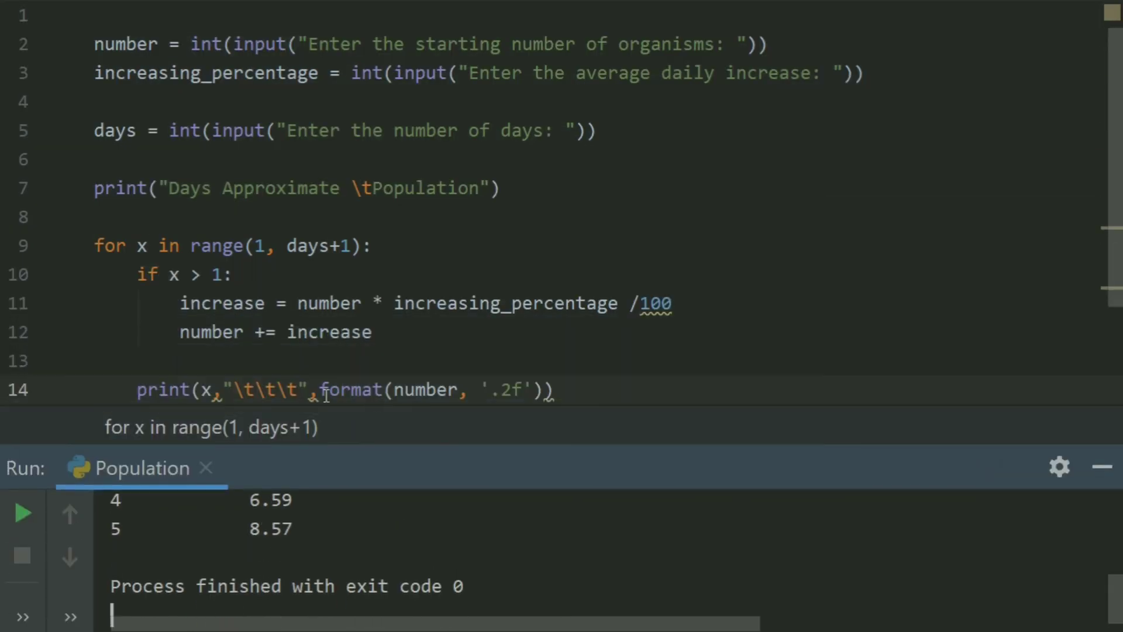
{"action": "key", "text": "Left"}
{"action": "key", "text": "Left"}
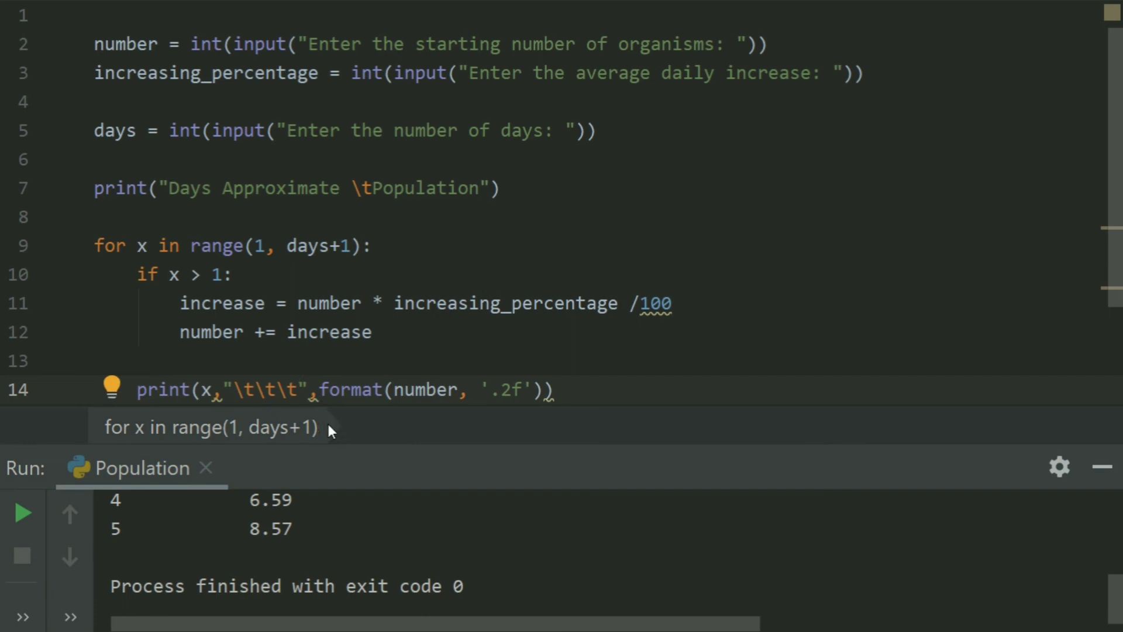
{"action": "type", "text": "\\t"}
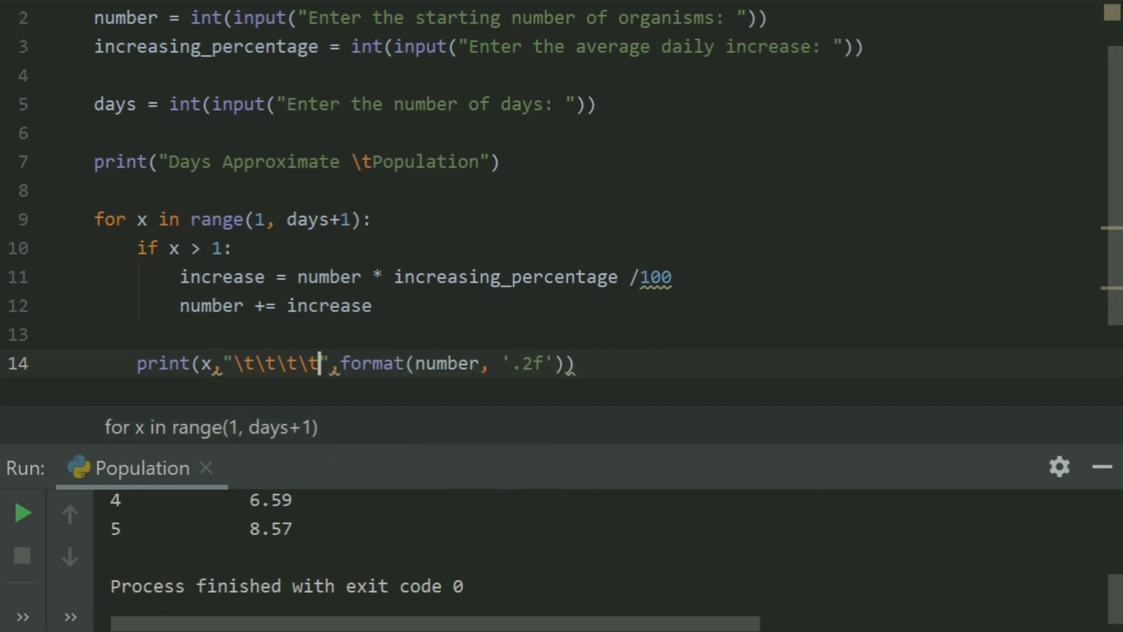
Step: Rerun with 3 organisms, 40 percent and 5 days, then add a fifth tab on line 14
{"action": "left_click", "coordinate": [22, 514]}
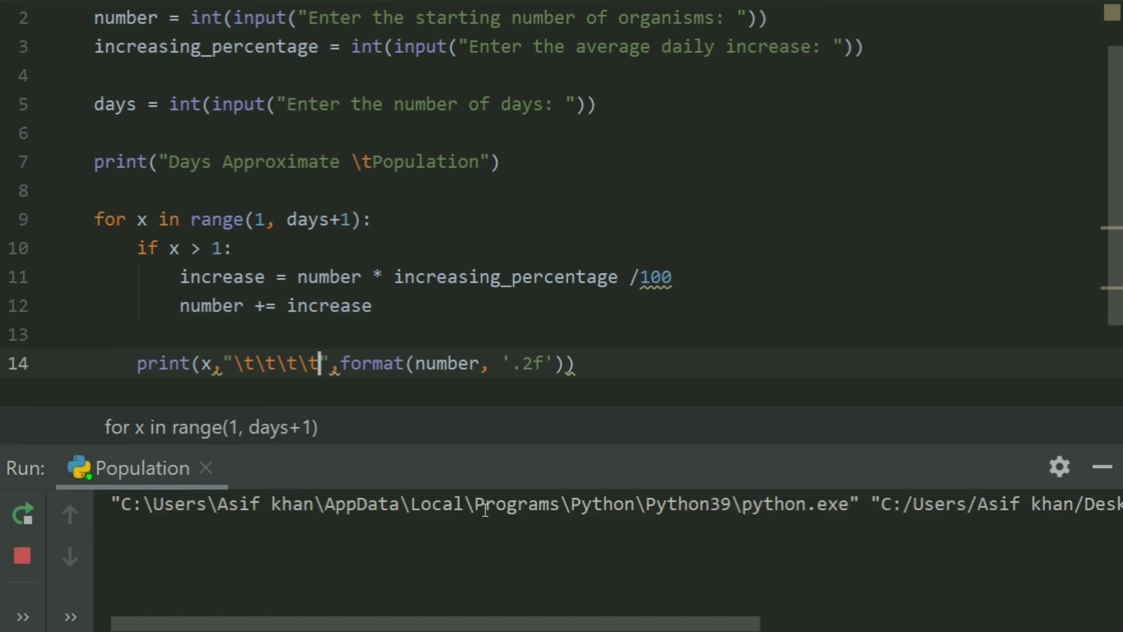
{"action": "left_click_drag", "start_coordinate": [619, 455], "coordinate": [650, 127]}
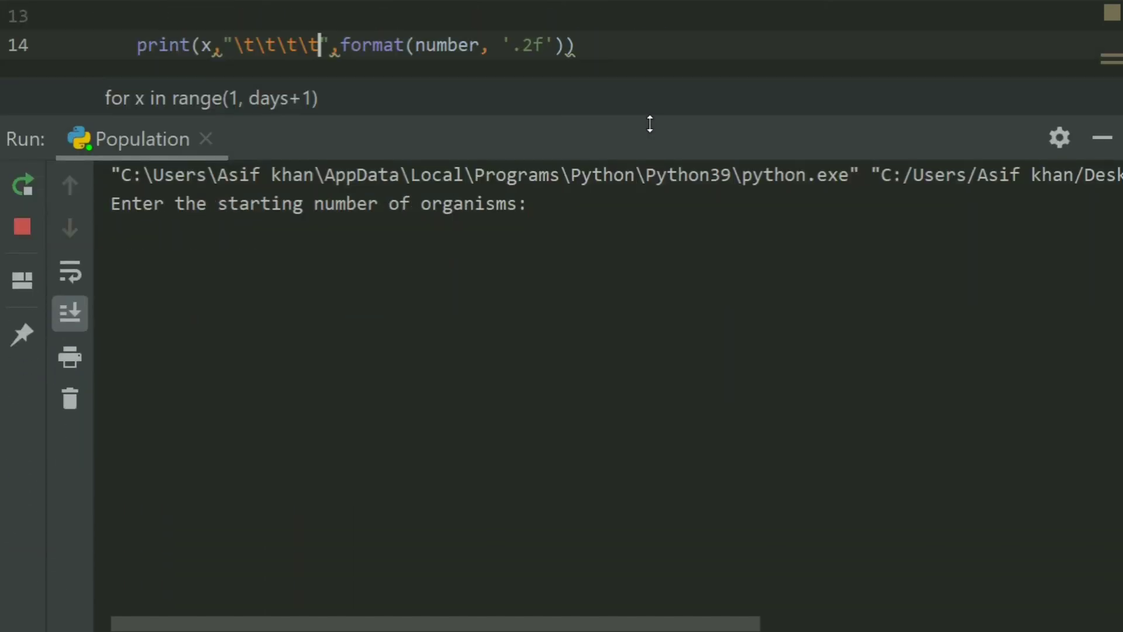
{"action": "left_click", "coordinate": [631, 242]}
{"action": "type", "text": "3"}
{"action": "key", "text": "Return"}
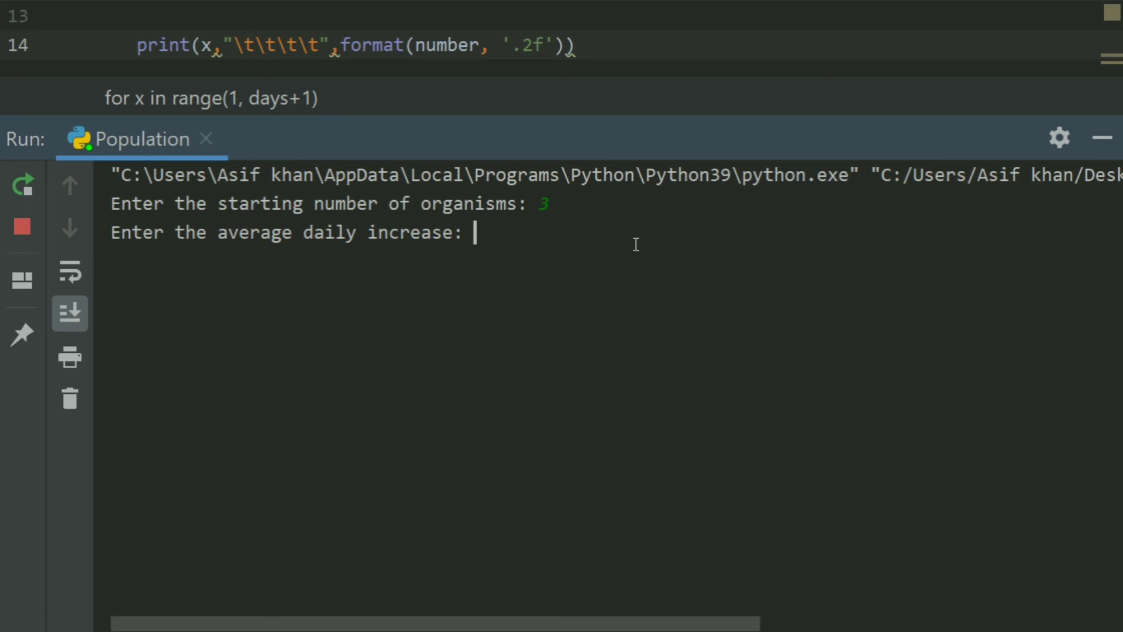
{"action": "type", "text": "40"}
{"action": "key", "text": "Return"}
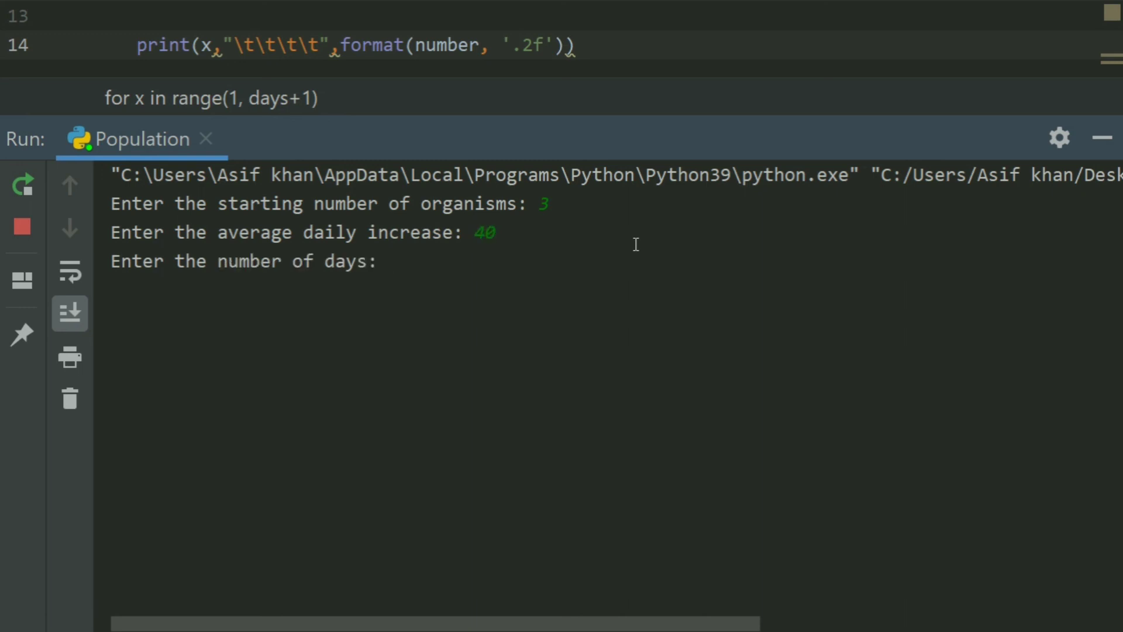
{"action": "type", "text": "5"}
{"action": "key", "text": "Return"}
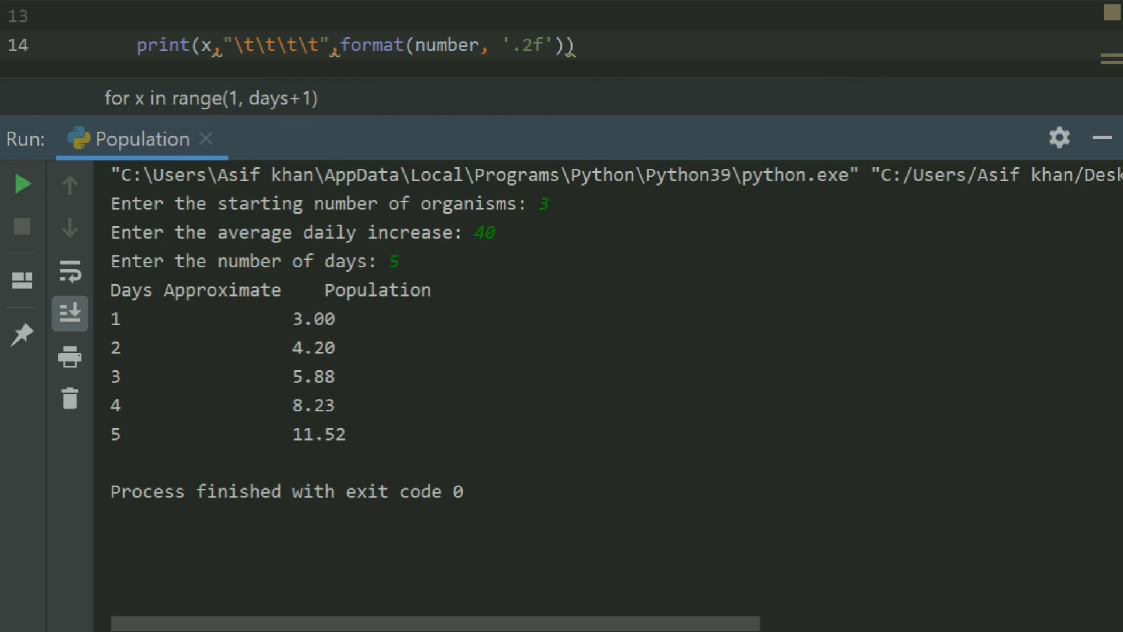
{"action": "left_click_drag", "start_coordinate": [1001, 142], "coordinate": [978, 476]}
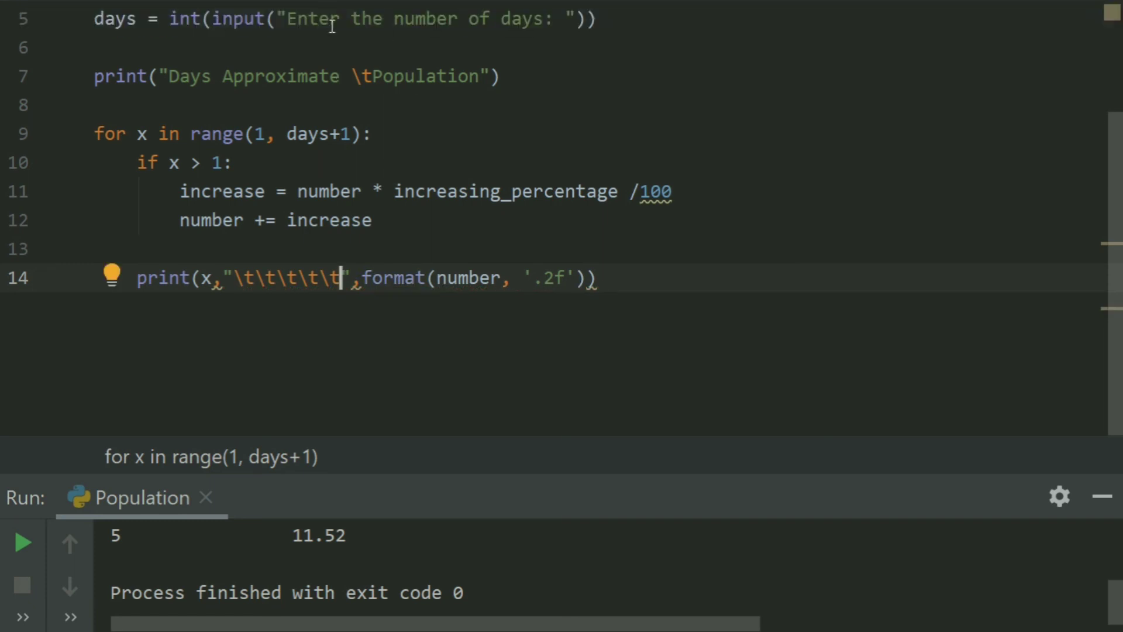
Step: Rerun with 10 organisms, 50 percent and 4 days, giving populations 10.00 to 33.75
{"action": "left_click", "coordinate": [22, 542]}
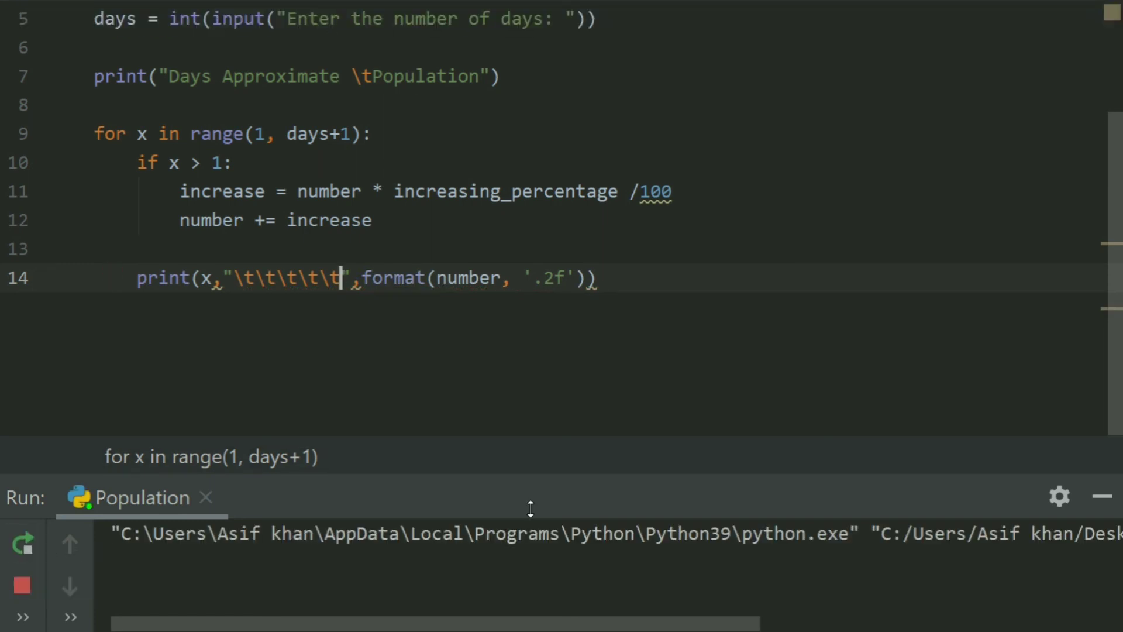
{"action": "left_click_drag", "start_coordinate": [597, 492], "coordinate": [621, 208]}
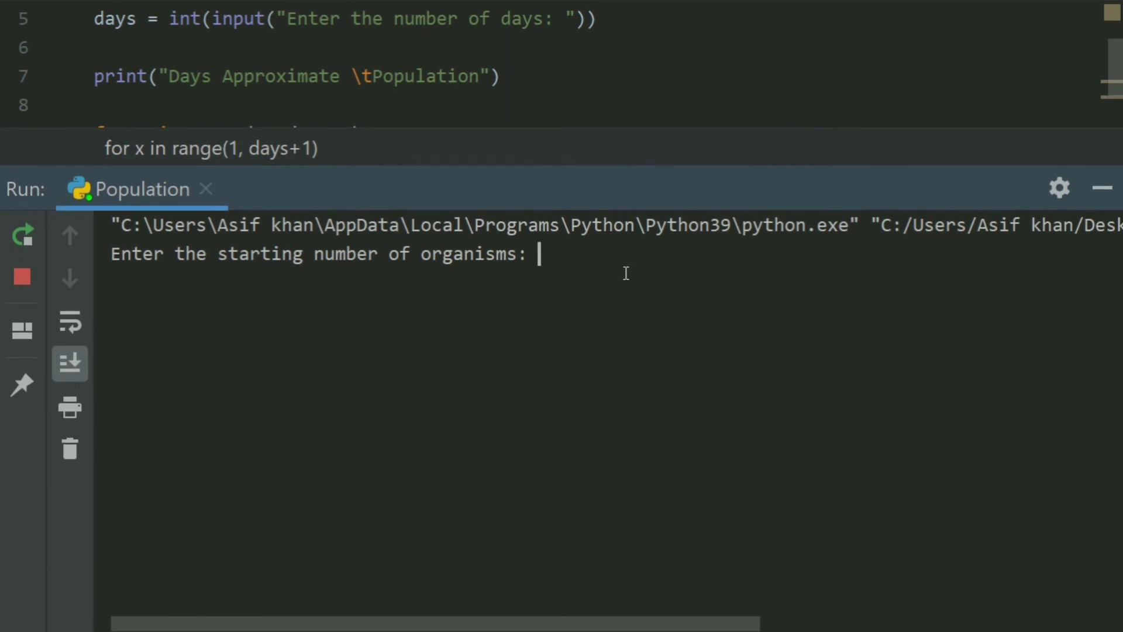
{"action": "type", "text": "10"}
{"action": "key", "text": "Return"}
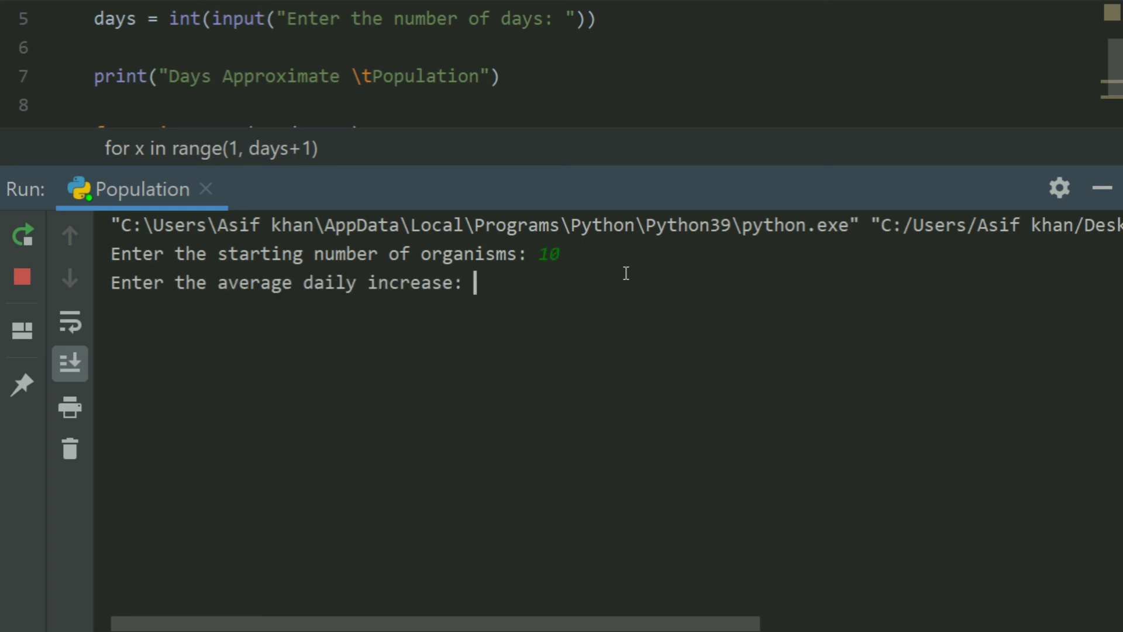
{"action": "type", "text": "50"}
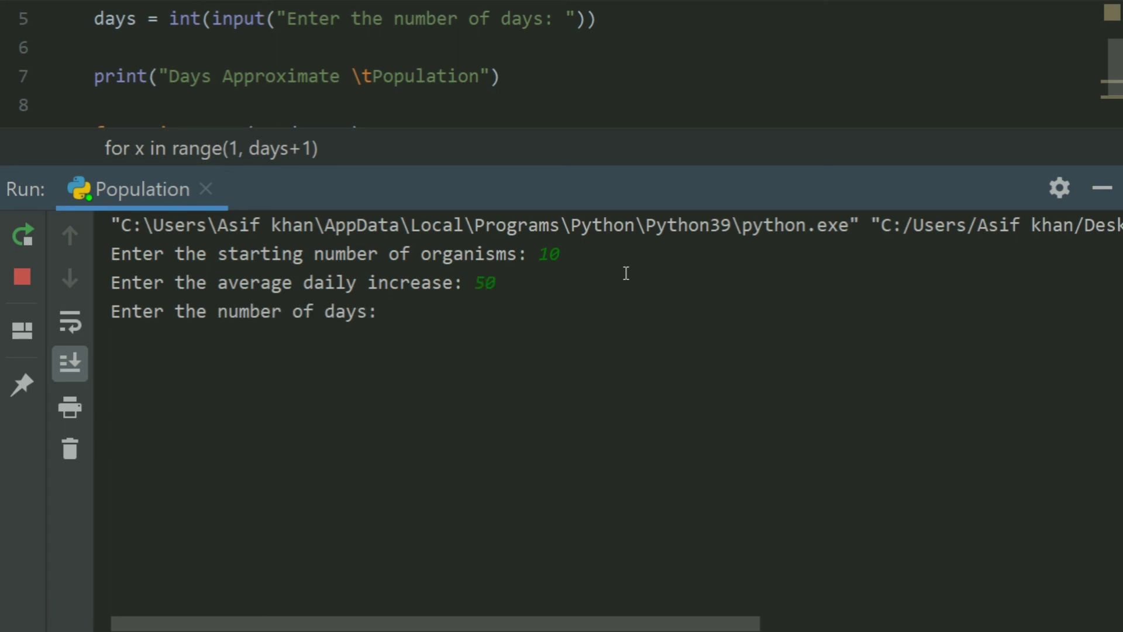
{"action": "type", "text": "4"}
{"action": "key", "text": "Return"}
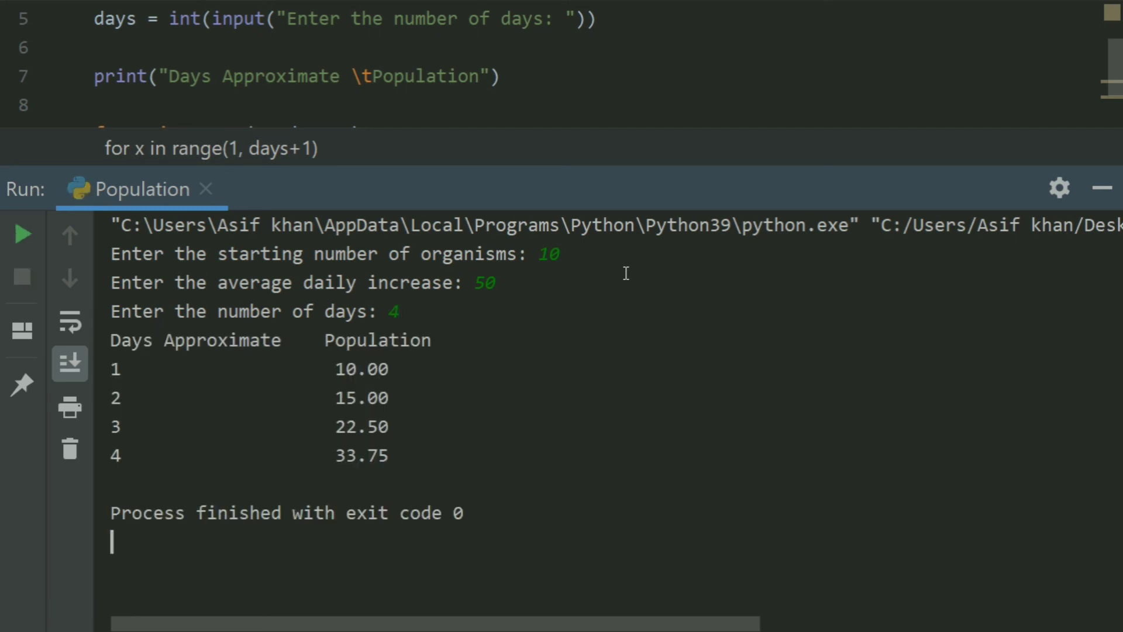